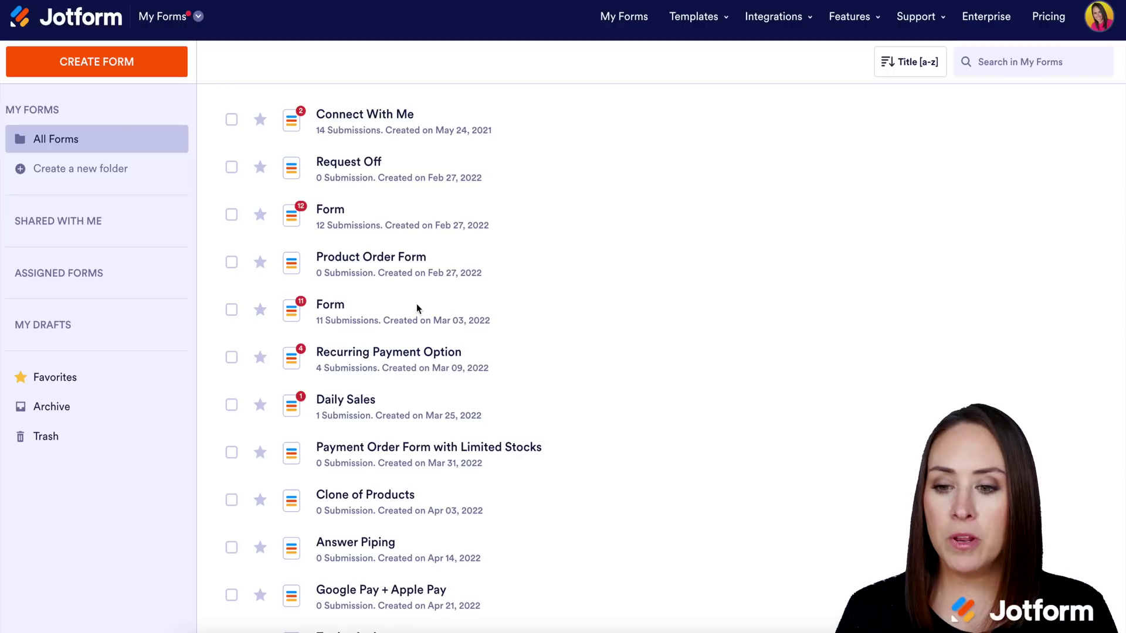
# Step: Switch from My Forms to My Apps and start creating a new app
pyautogui.click(178, 23)
pyautogui.click(178, 22)
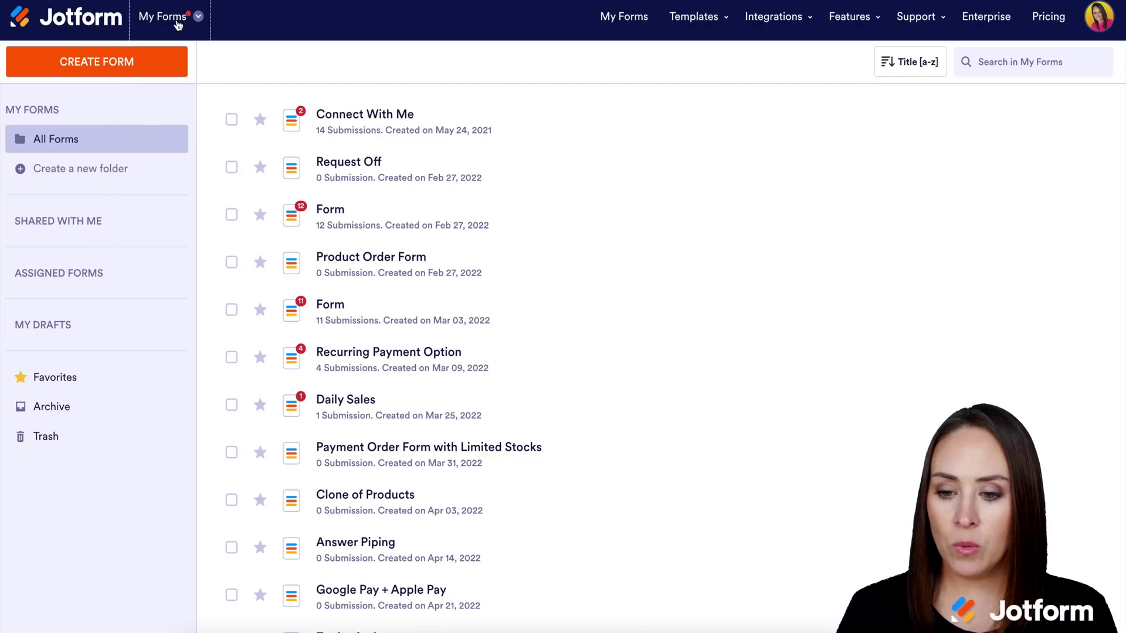
pyautogui.click(177, 22)
pyautogui.click(269, 225)
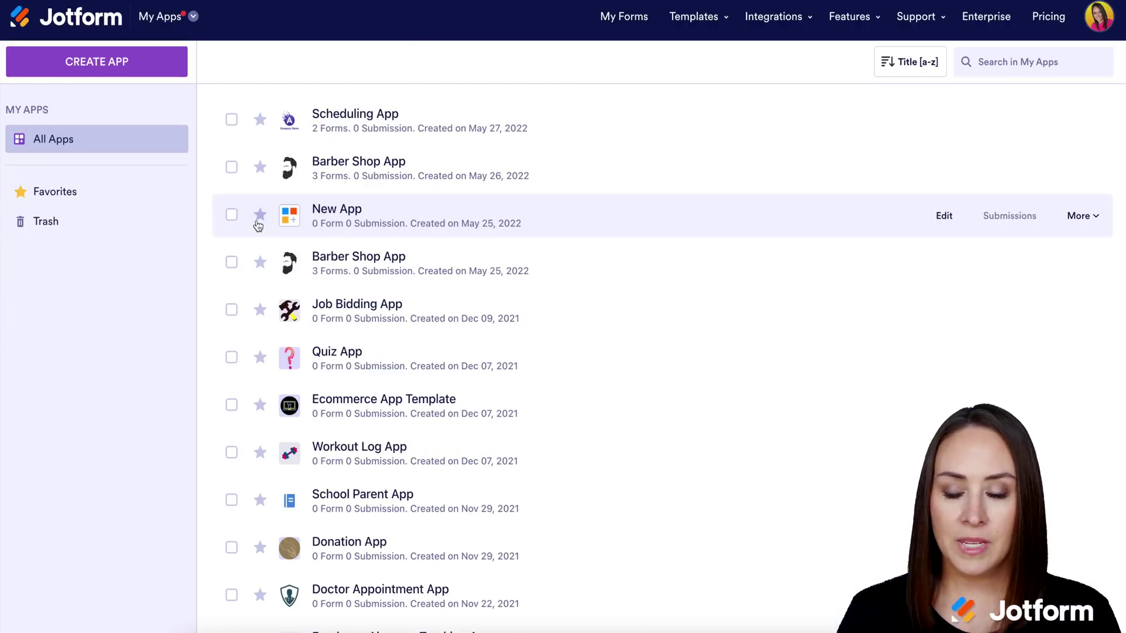
pyautogui.click(121, 62)
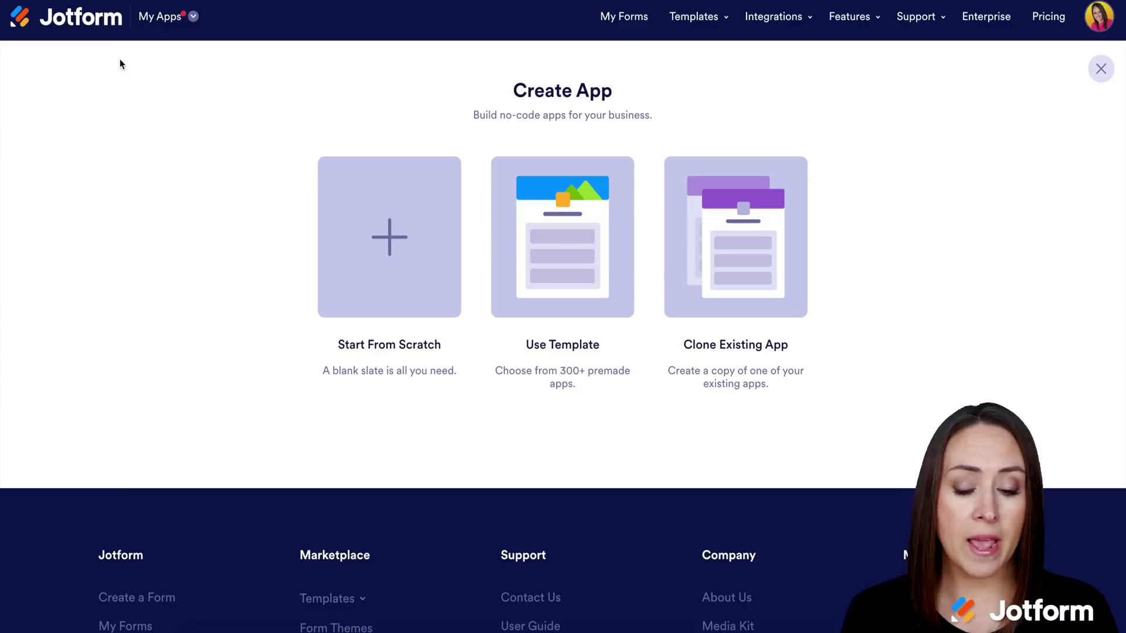
# Step: Search the app templates for 'barb' and create an app from the Barber Shop App template
pyautogui.click(542, 223)
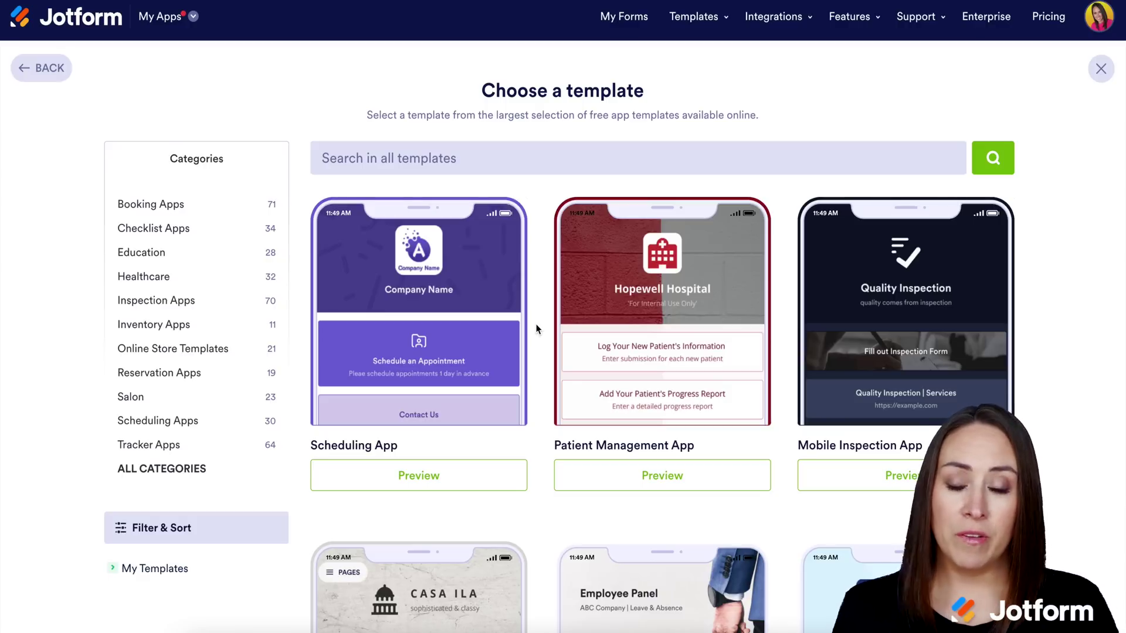
pyautogui.click(396, 159)
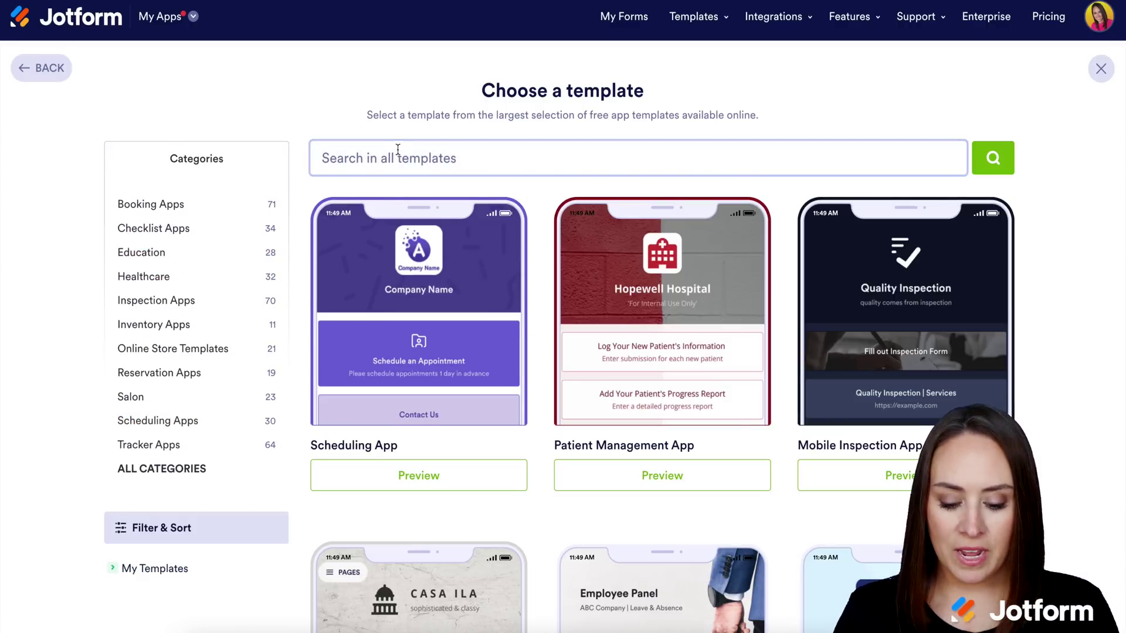
pyautogui.write('barber')
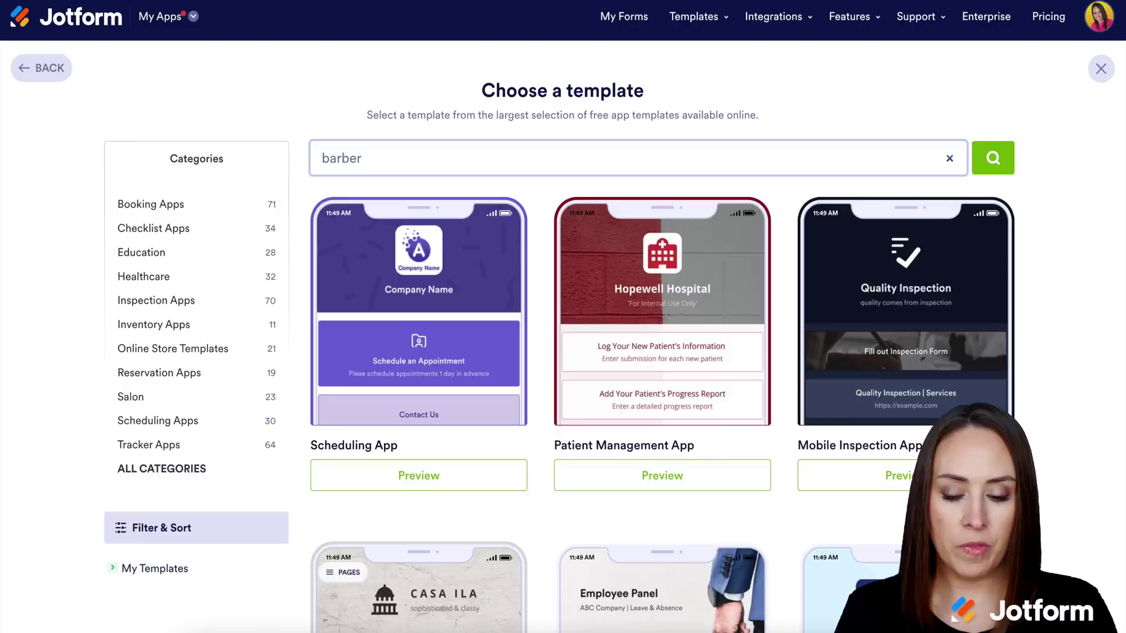
pyautogui.press('Return')
pyautogui.click(421, 332)
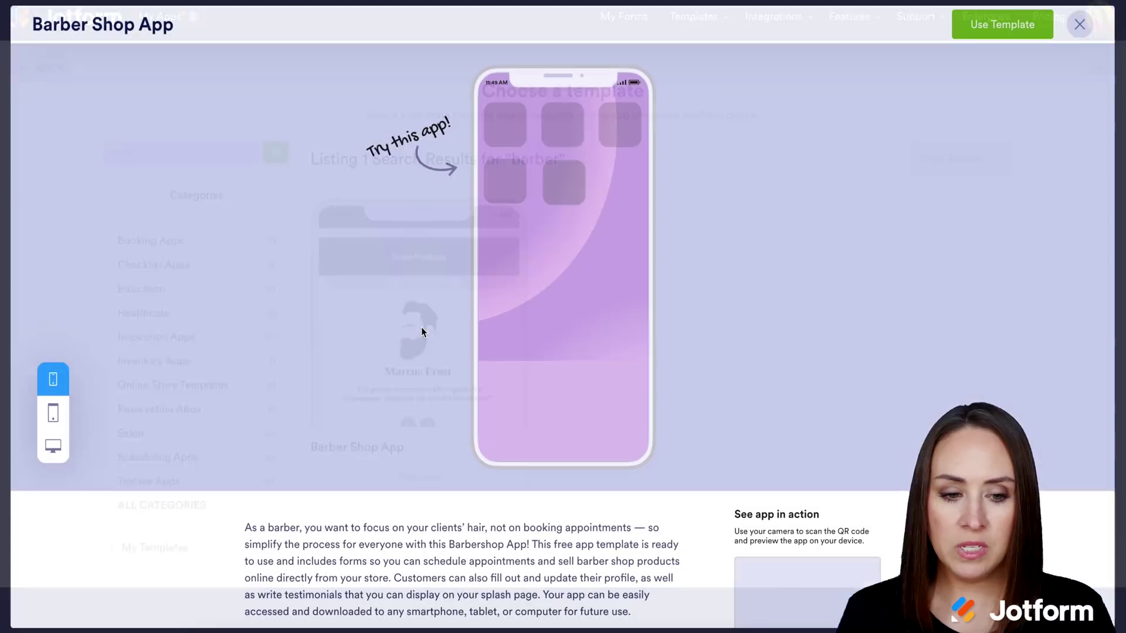
pyautogui.click(1002, 24)
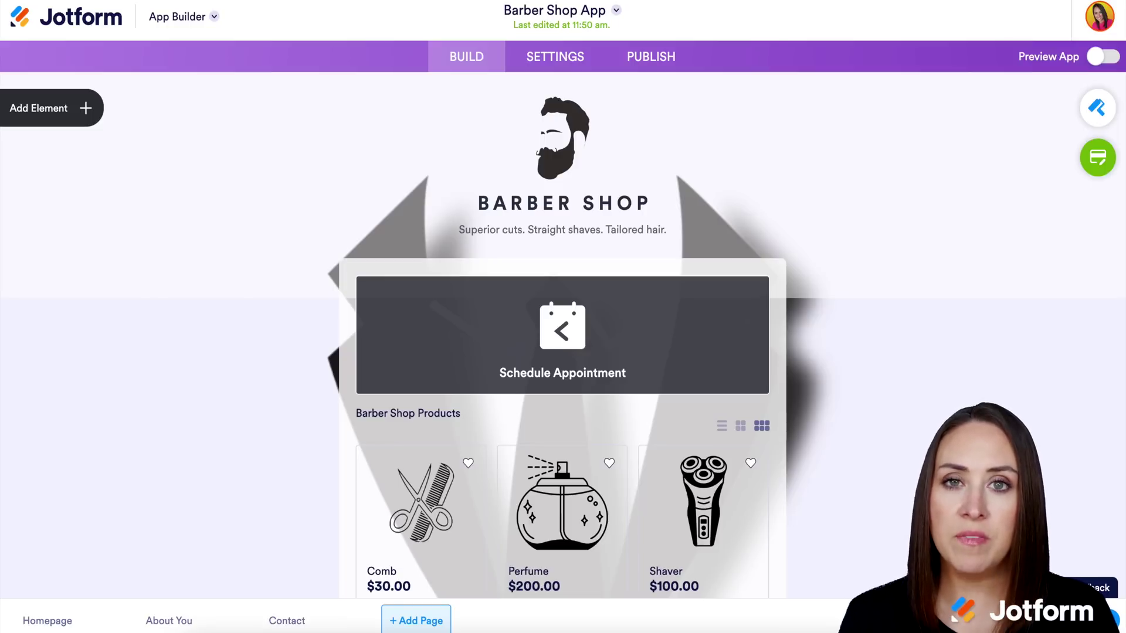
# Step: Scroll down to review the Barber Shop Products, then bring up the App Elements panel
pyautogui.scroll(-4, 562, 352)
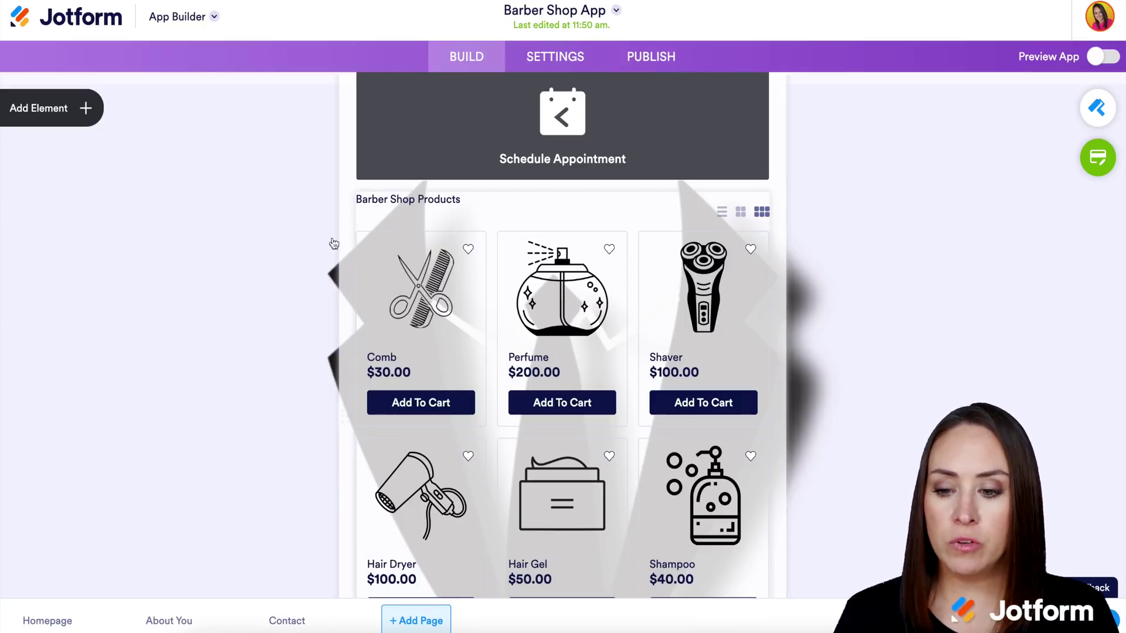
pyautogui.click(88, 108)
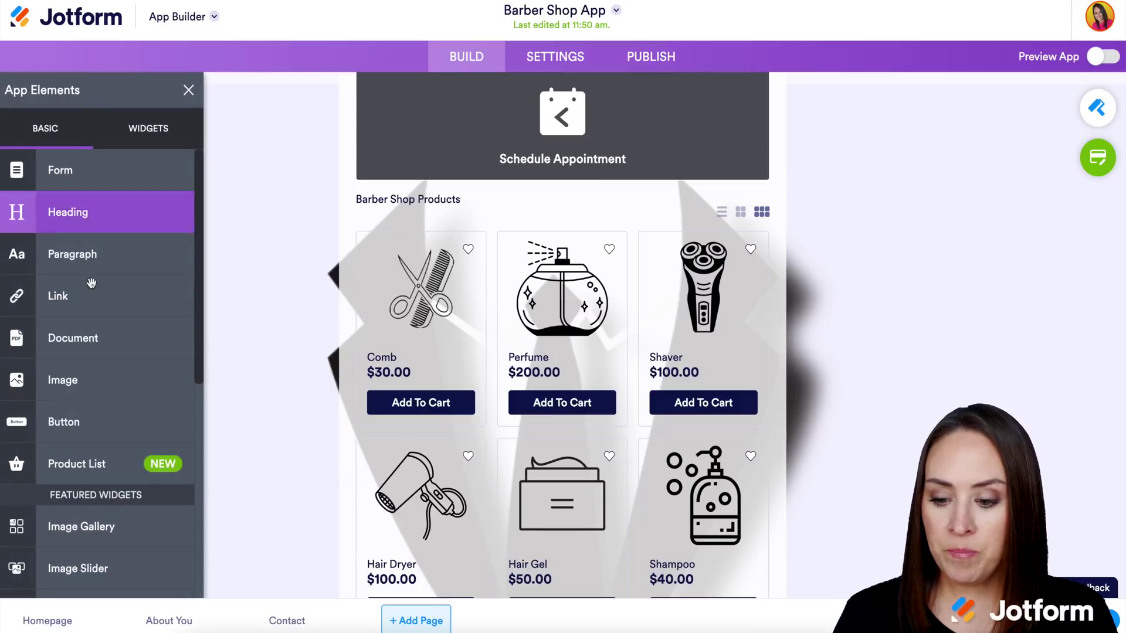
# Step: Place a Product List element above Barber Shop Products and open its Product Settings
pyautogui.moveTo(94, 449); pyautogui.dragTo(551, 196)
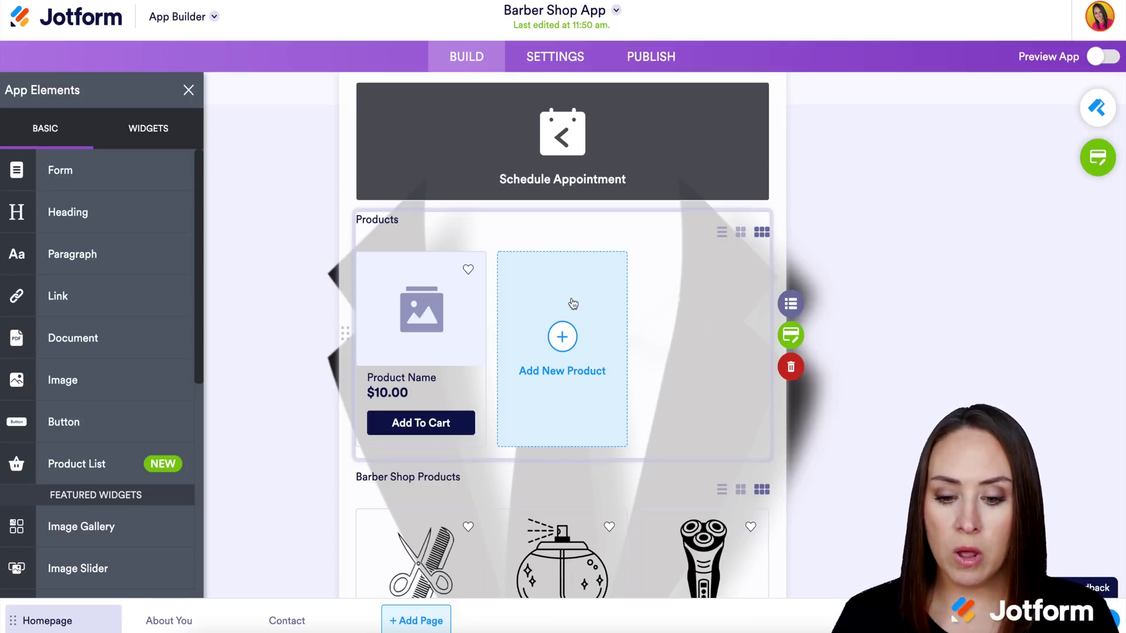
pyautogui.click(791, 304)
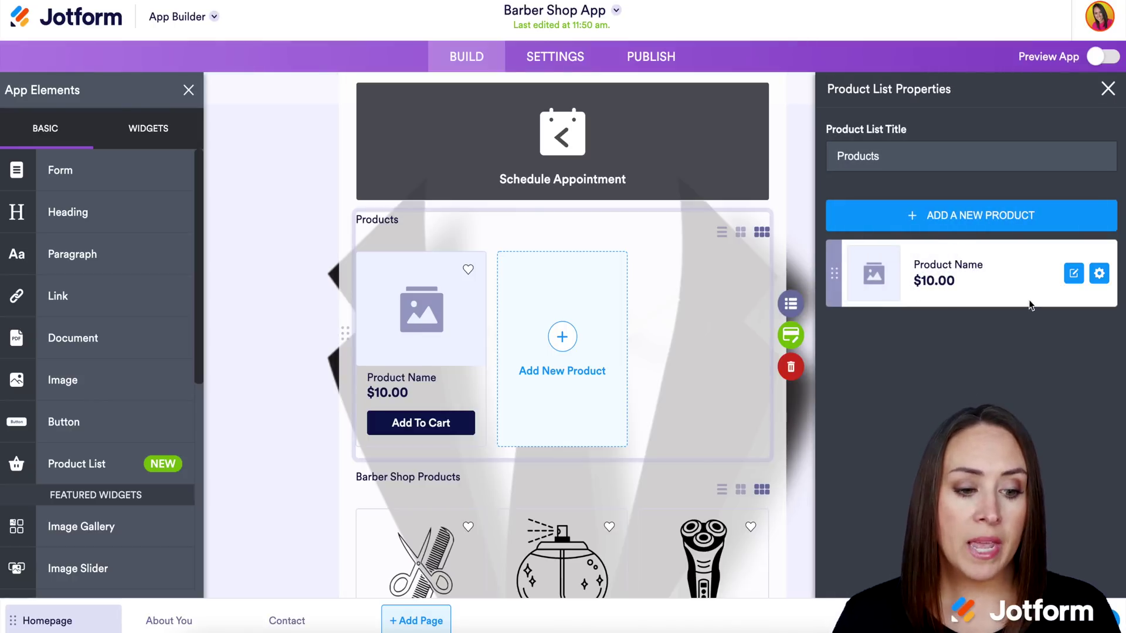
# Step: Add a Color option preset with Red, Blue, Green, Yellow and Magenta to the placeholder product
pyautogui.click(1073, 274)
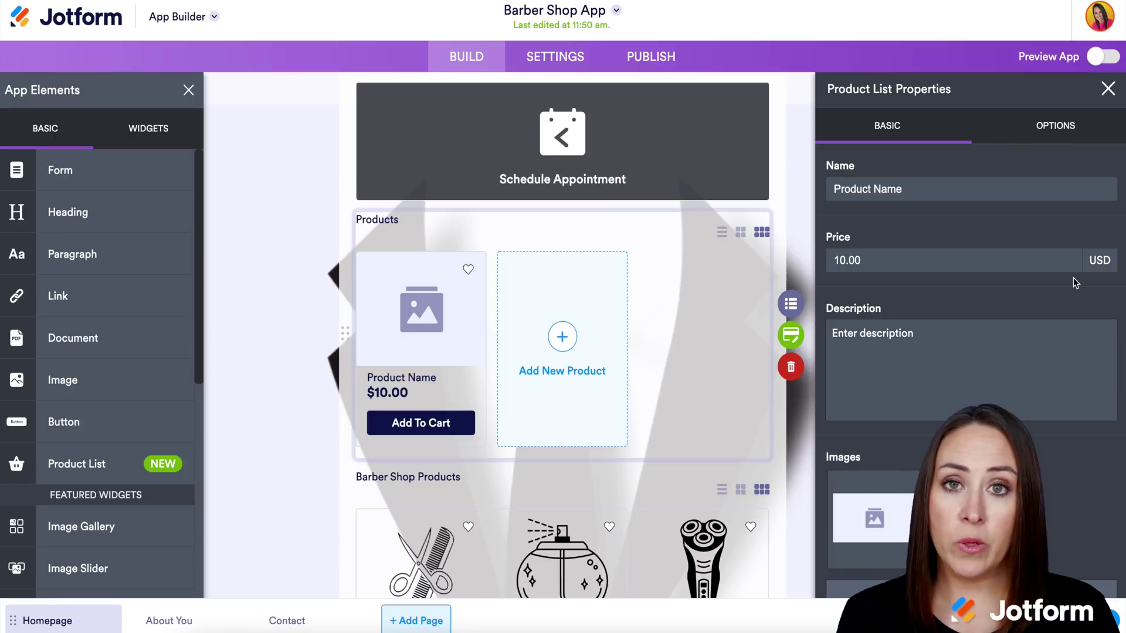
pyautogui.click(1066, 128)
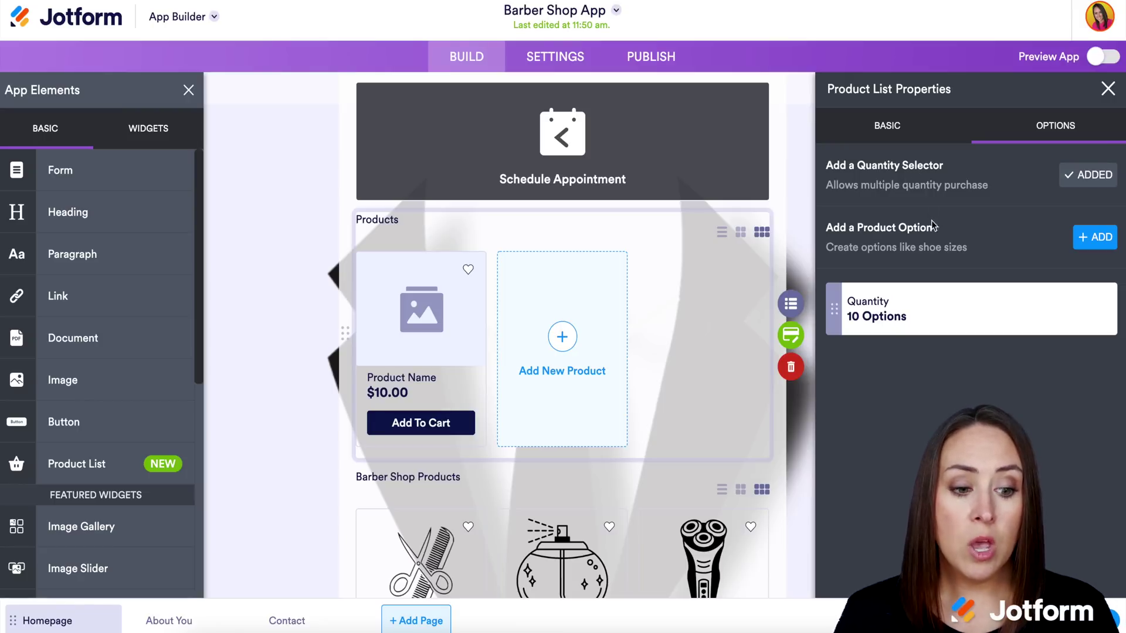
pyautogui.click(1092, 241)
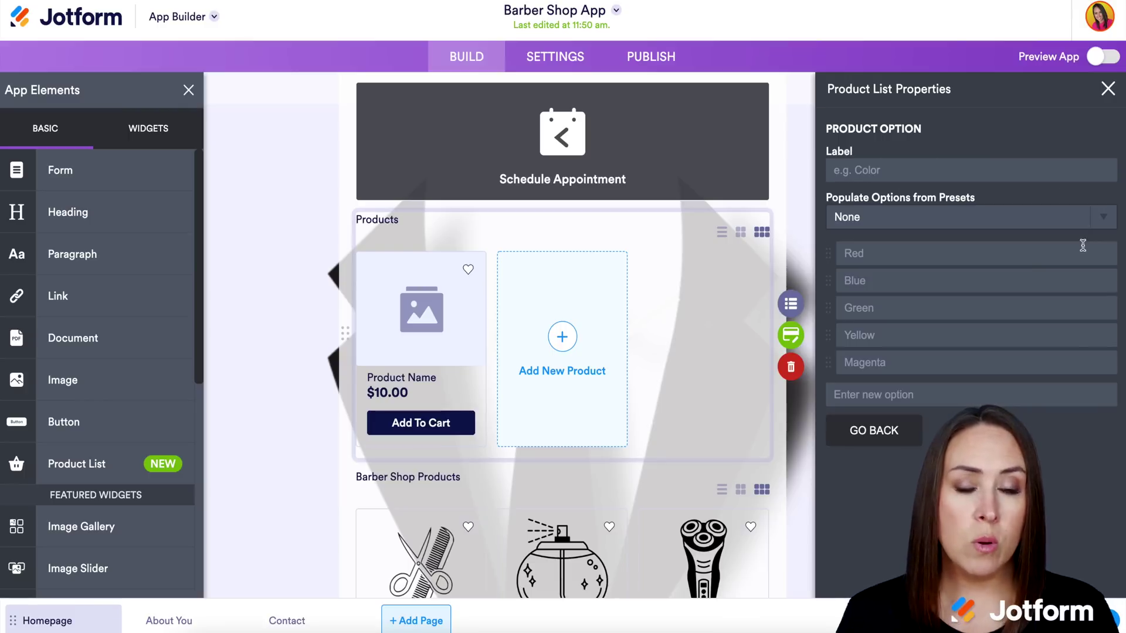
pyautogui.click(893, 222)
pyautogui.click(876, 263)
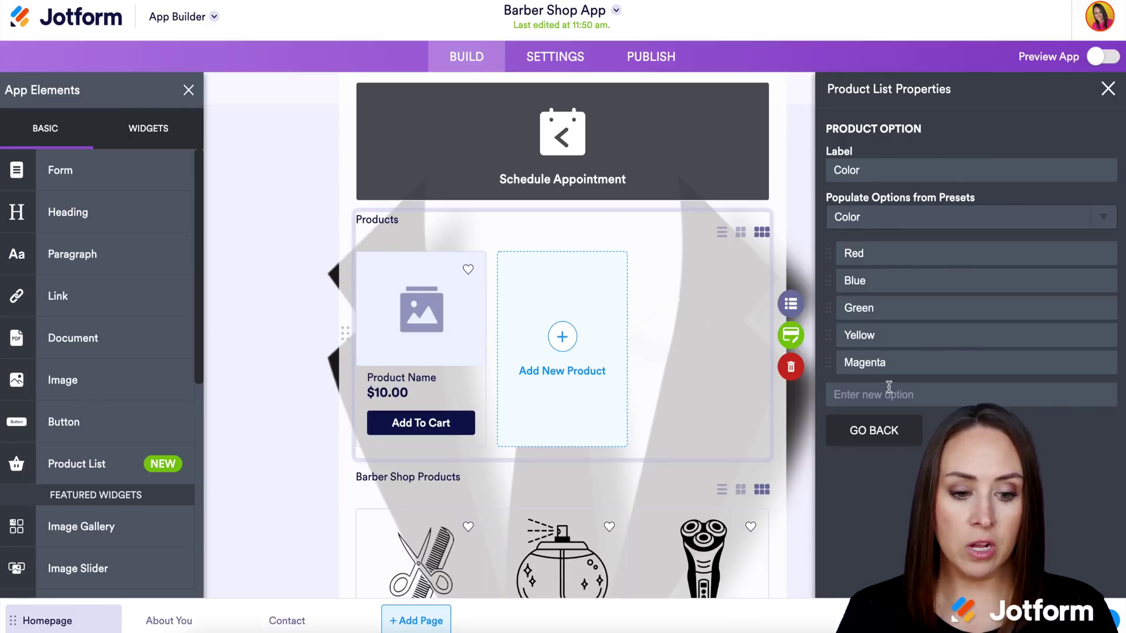
# Step: Keep the Color option, add a T-Shirt Size preset option (XS to XXXL), and close the properties
pyautogui.click(874, 430)
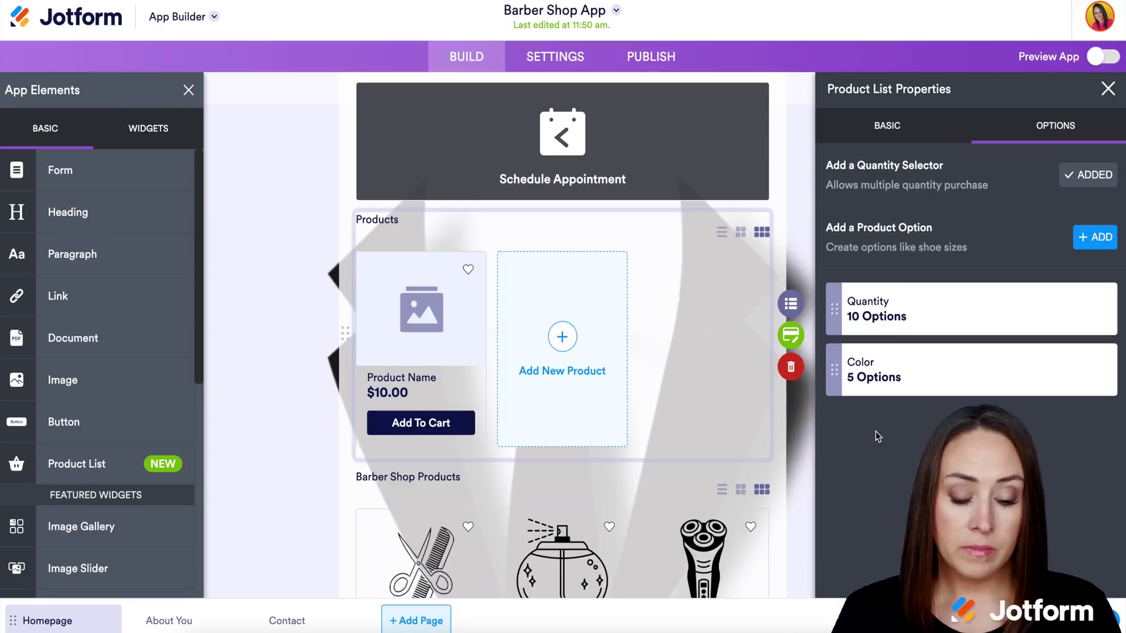
pyautogui.click(1094, 237)
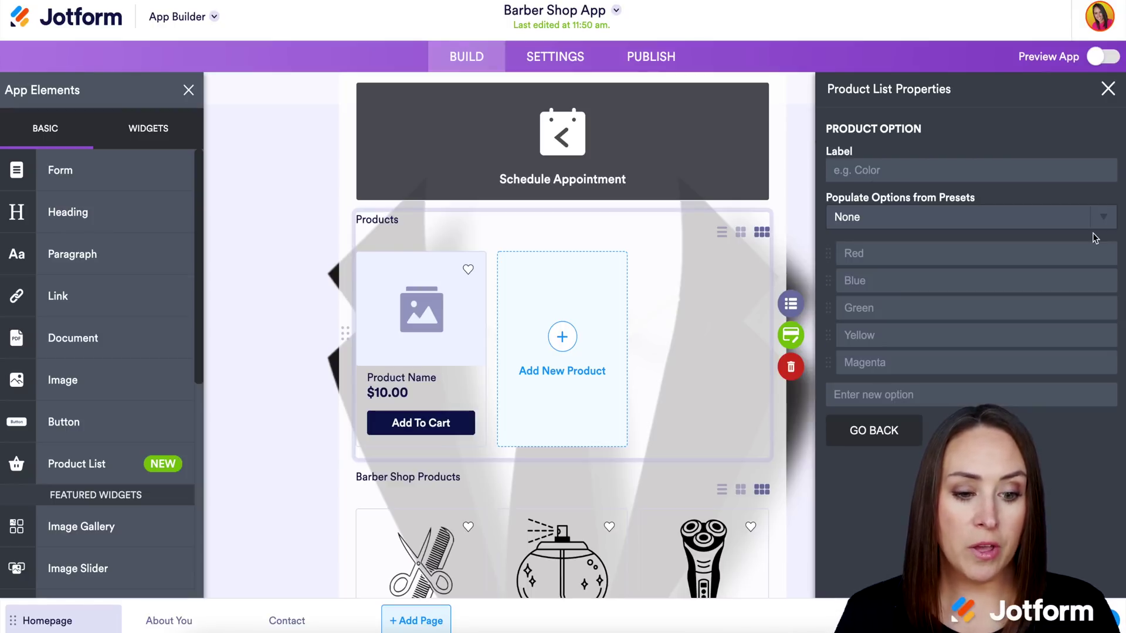
pyautogui.click(1019, 227)
pyautogui.click(871, 288)
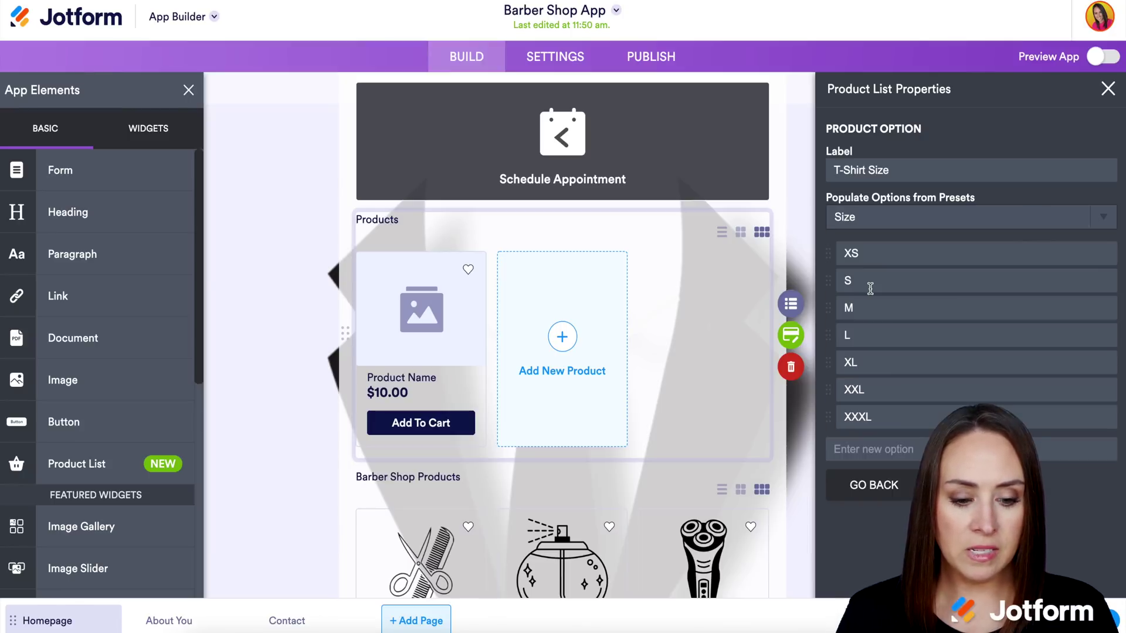
pyautogui.click(873, 486)
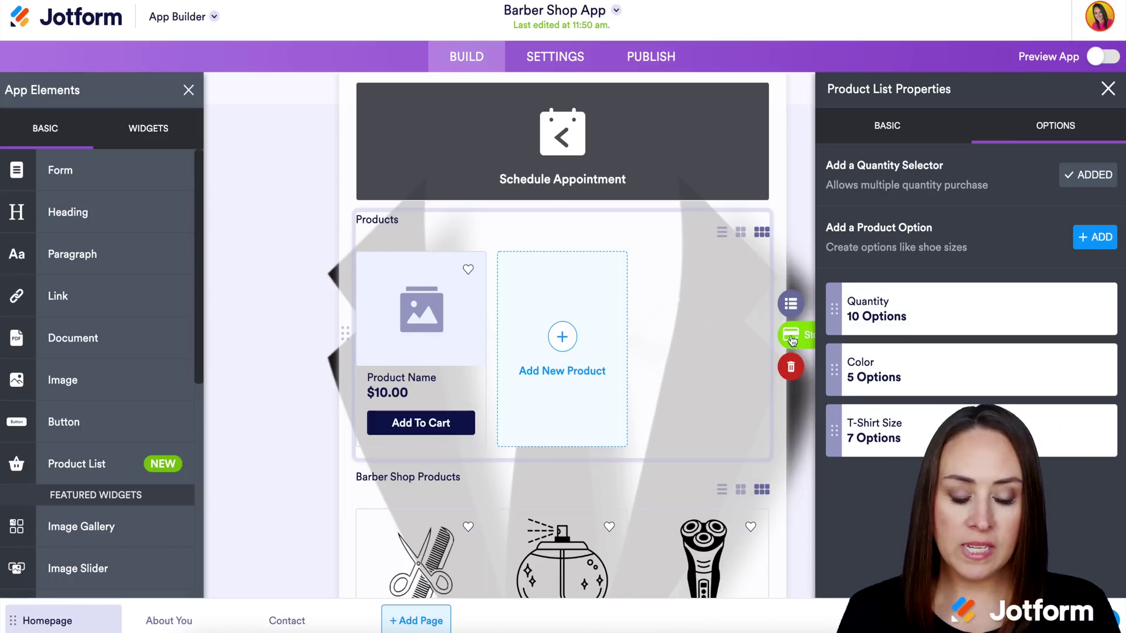
pyautogui.moveTo(969, 295)
pyautogui.click(1108, 89)
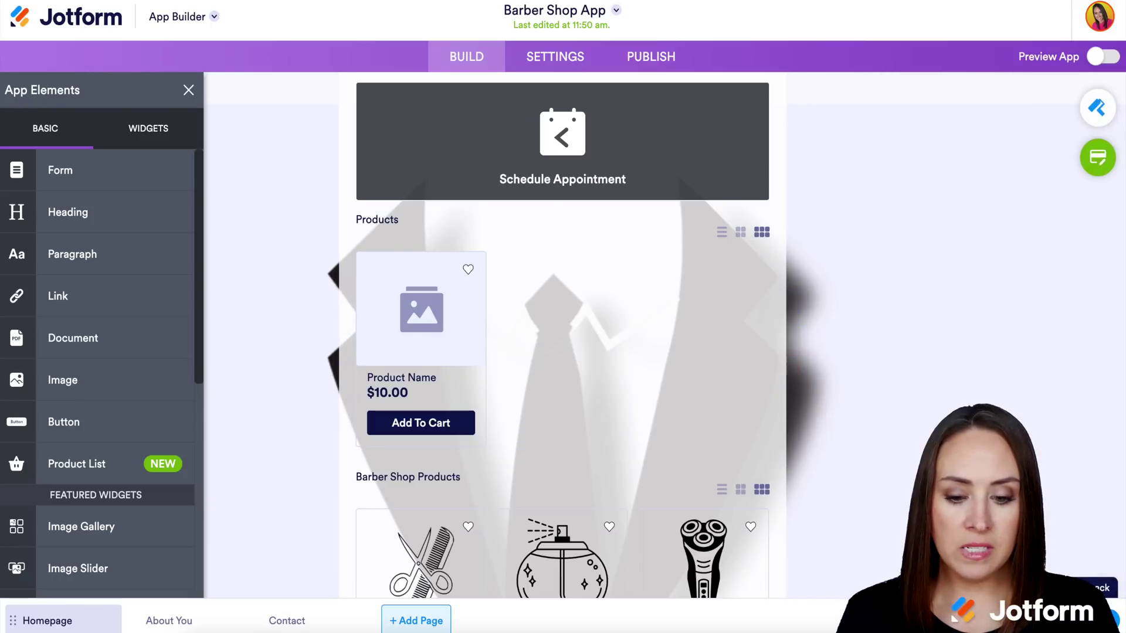
pyautogui.click(1095, 165)
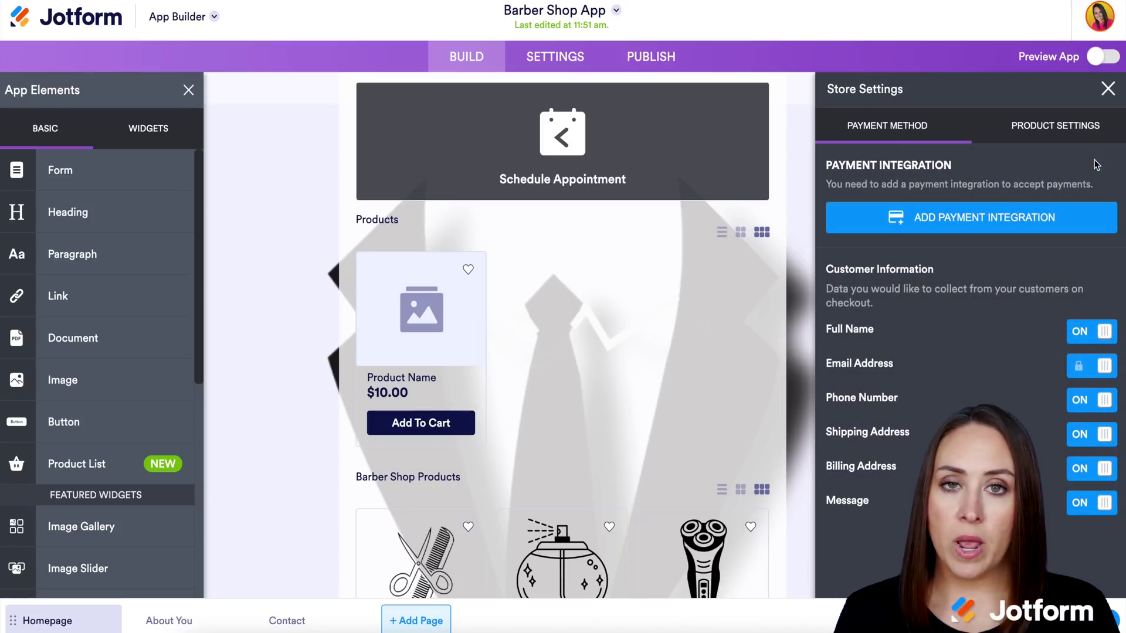
pyautogui.click(1047, 222)
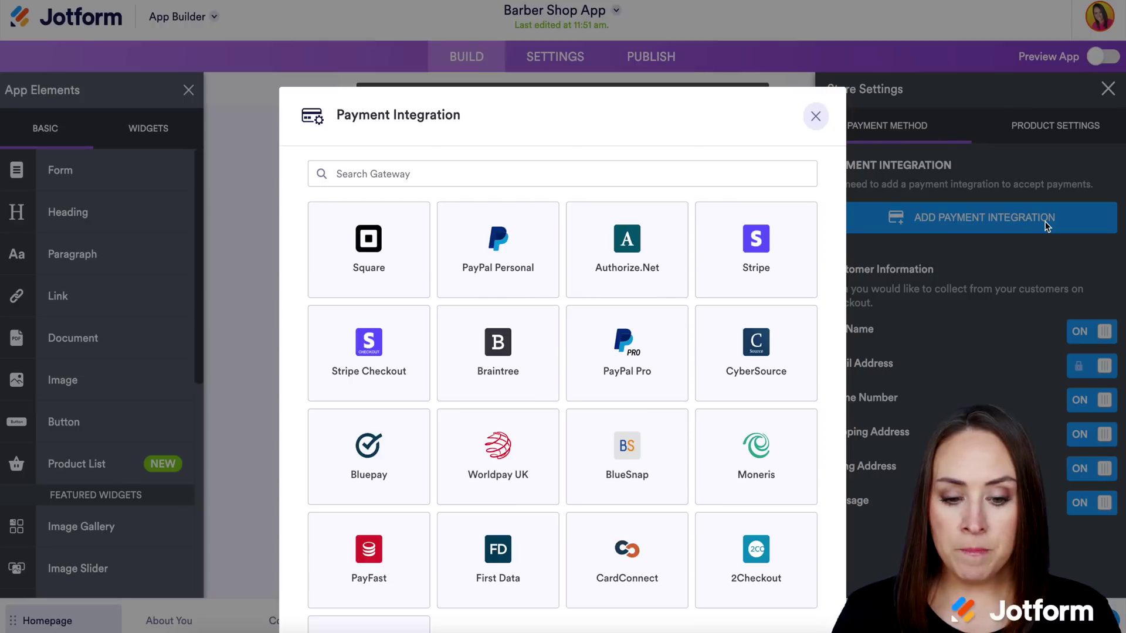
pyautogui.scroll(-3, 756, 428)
pyautogui.scroll(3, 733, 447)
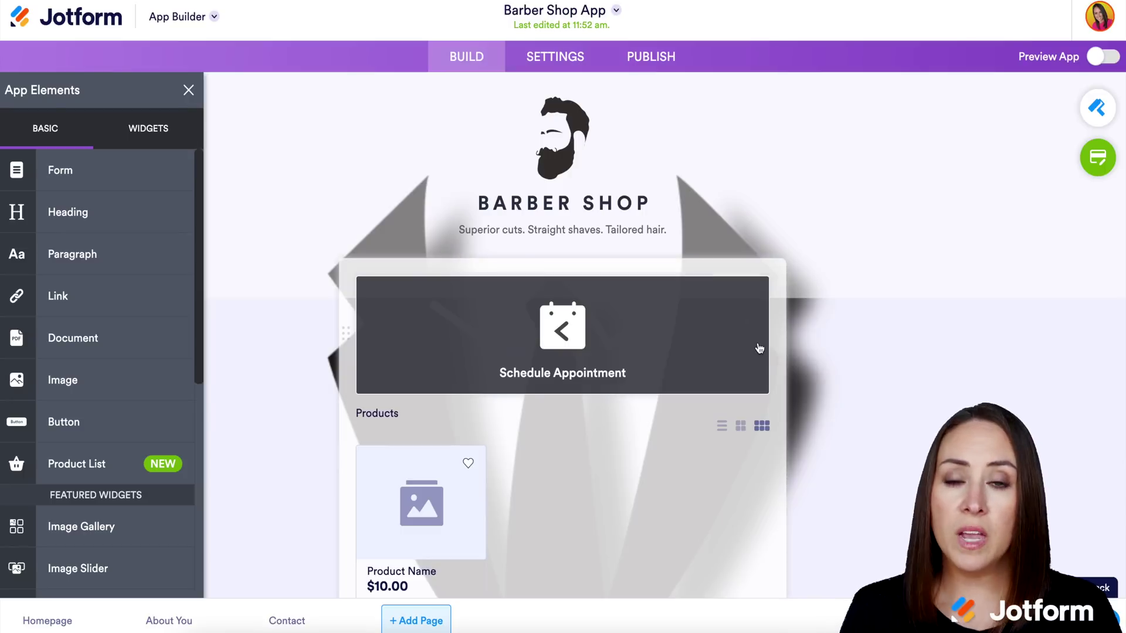
# Step: Replace 'App' in the app title with '2' so it reads Barber Shop 2
pyautogui.click(595, 17)
pyautogui.doubleClick(596, 17)
pyautogui.write('2')
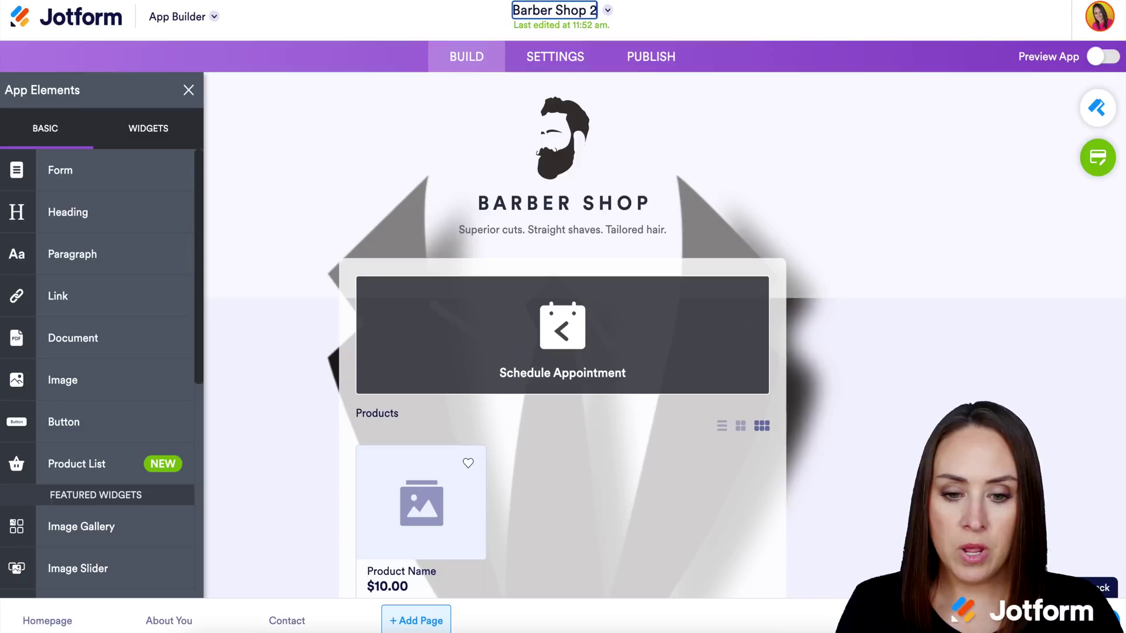
pyautogui.press('Return')
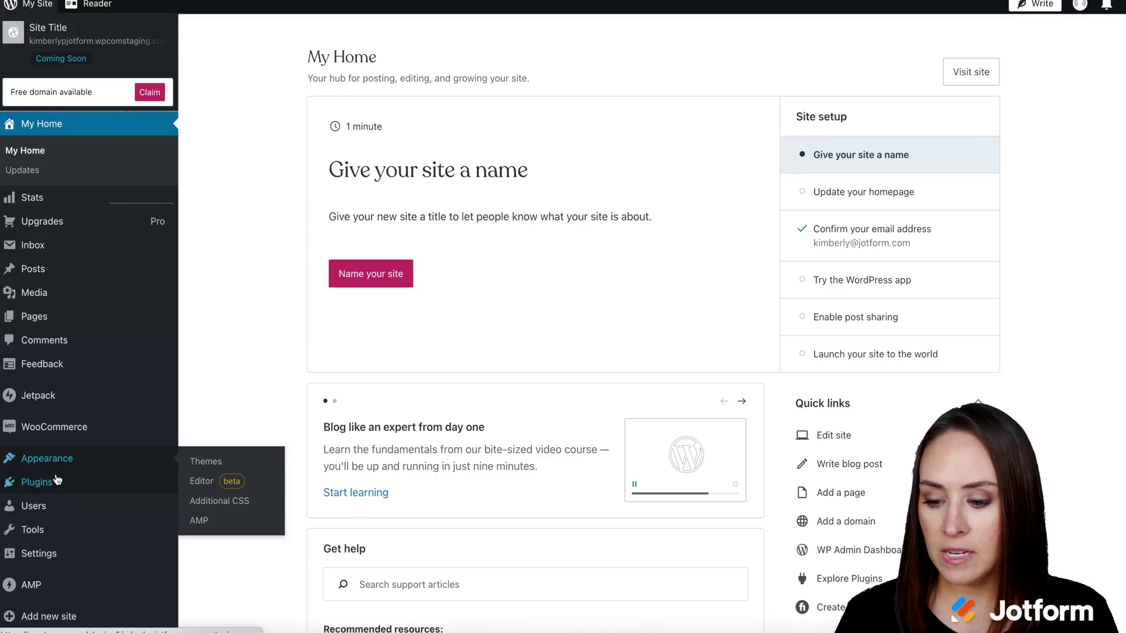
# Step: Search Add New plugins for 'jot' and open the Jotform Shopping Cart plugin page
pyautogui.moveTo(43, 487)
pyautogui.click(217, 486)
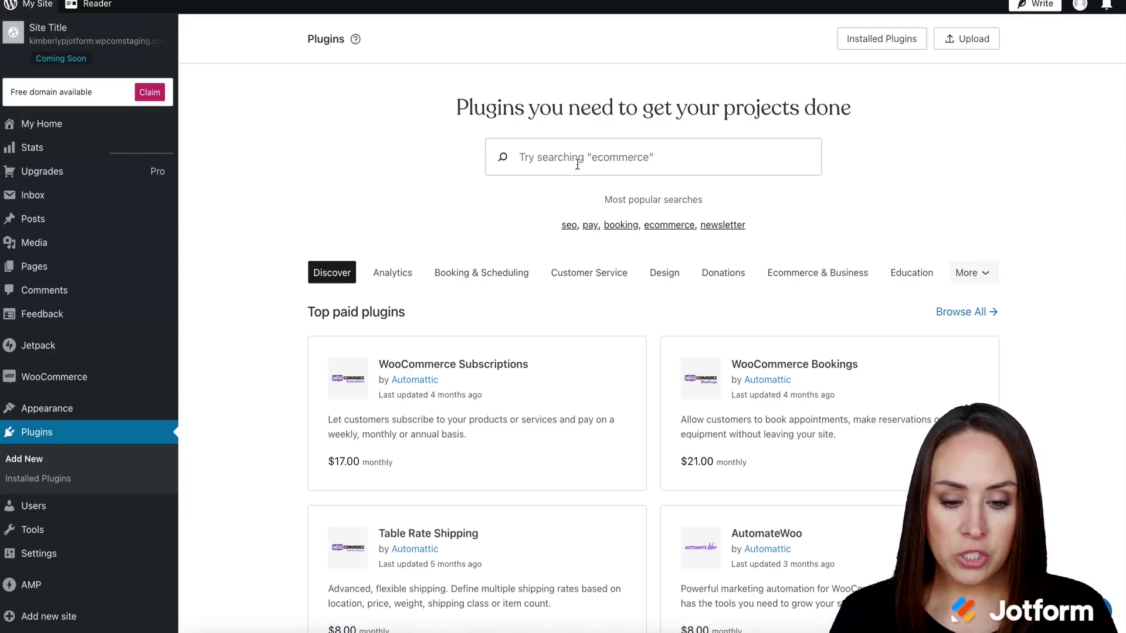
pyautogui.click(578, 165)
pyautogui.write('jotform')
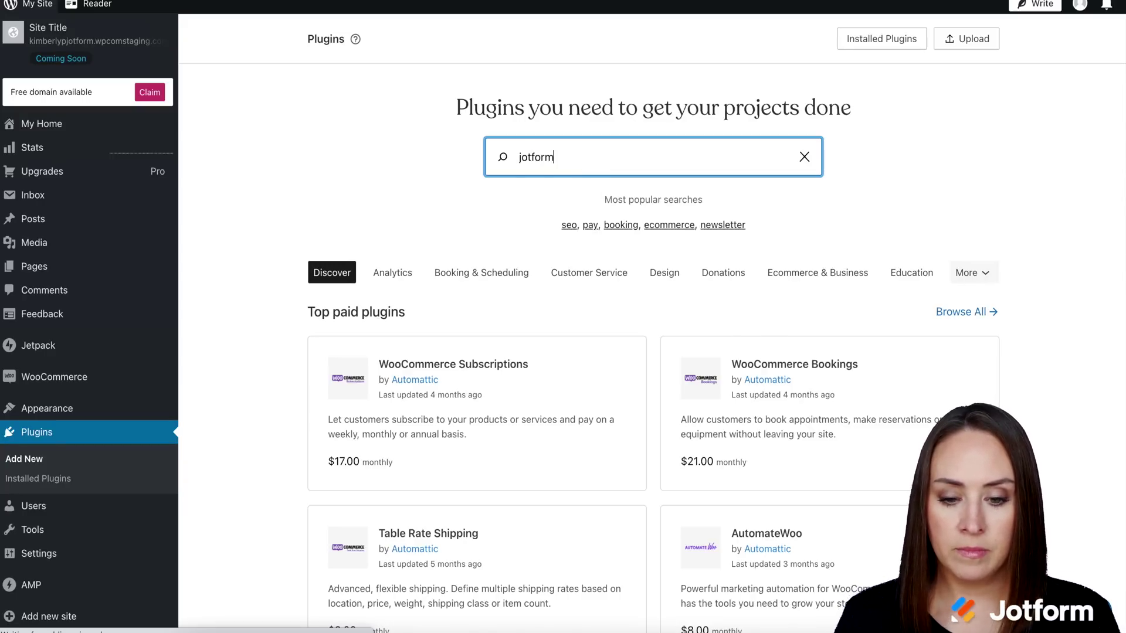
pyautogui.press('Return')
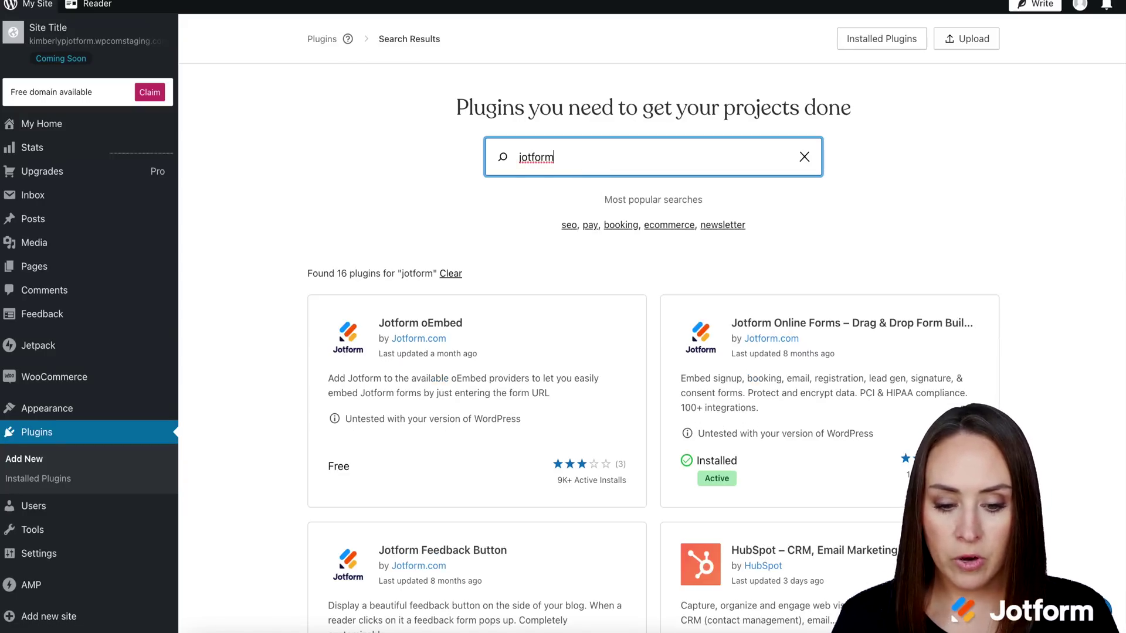
pyautogui.scroll(-7, 653, 351)
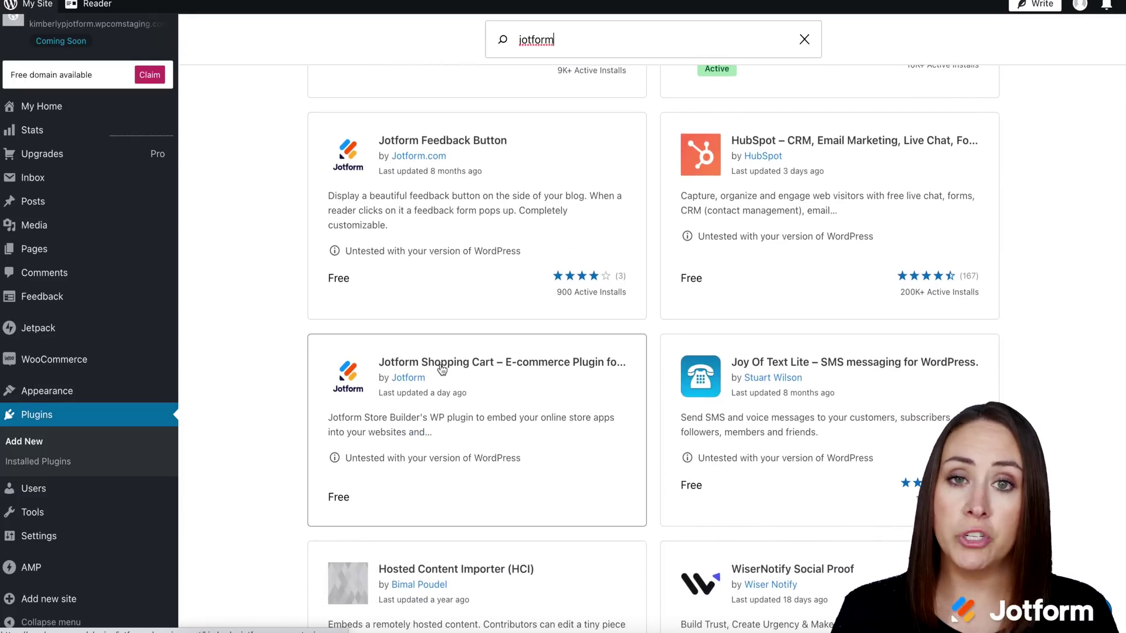
pyautogui.click(495, 373)
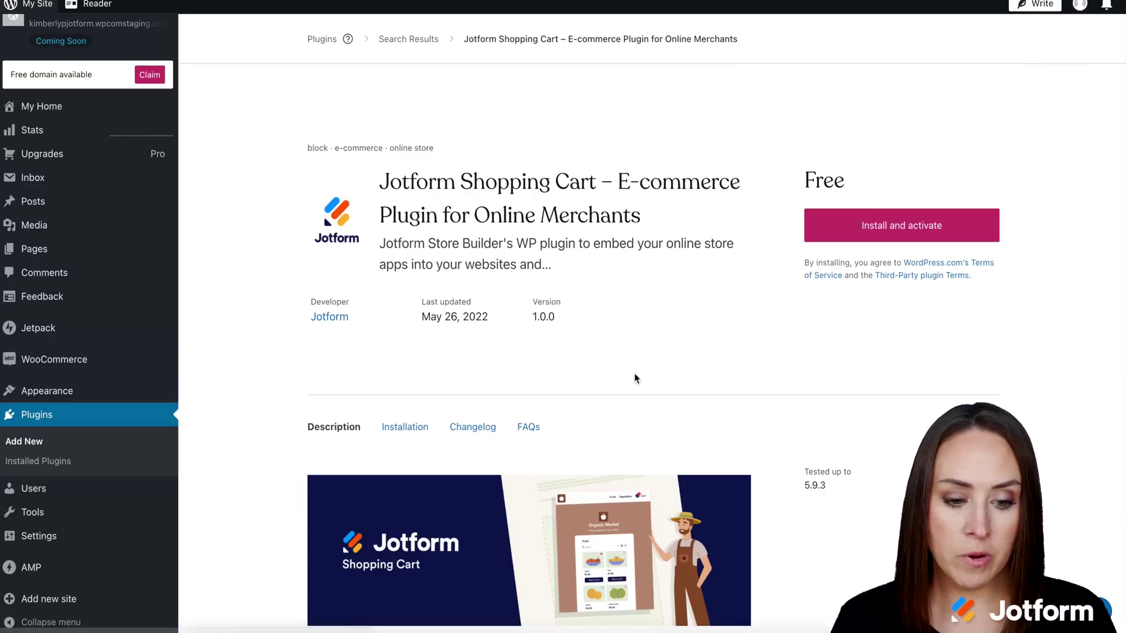
# Step: Install and activate Jotform Shopping Cart, then add a new page from the Pages menu
pyautogui.click(907, 225)
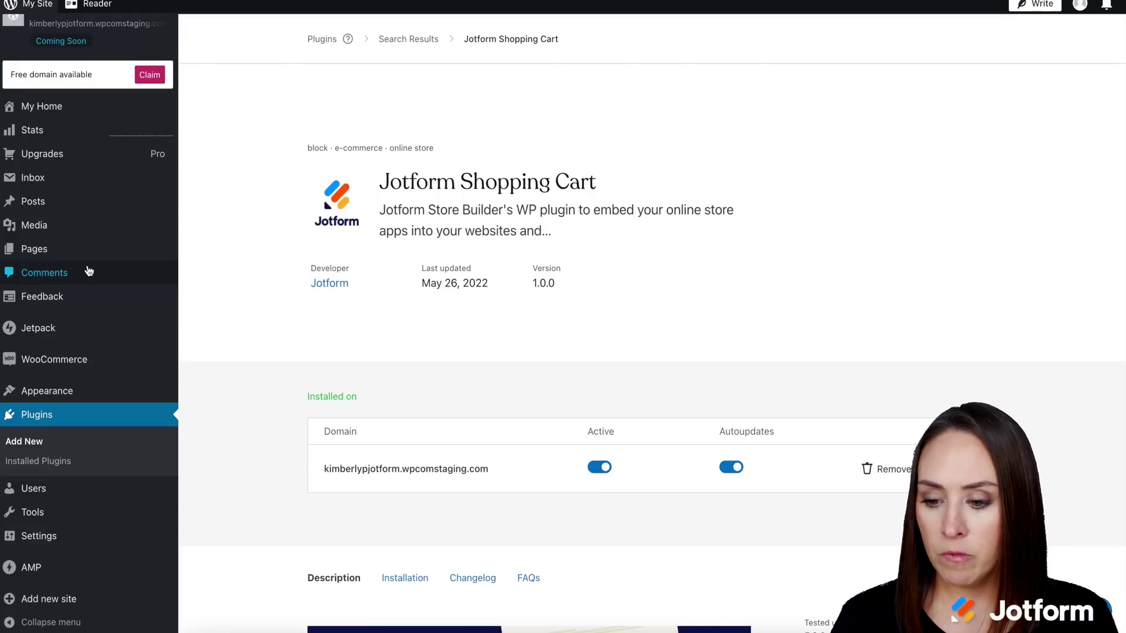
pyautogui.moveTo(67, 257)
pyautogui.click(209, 273)
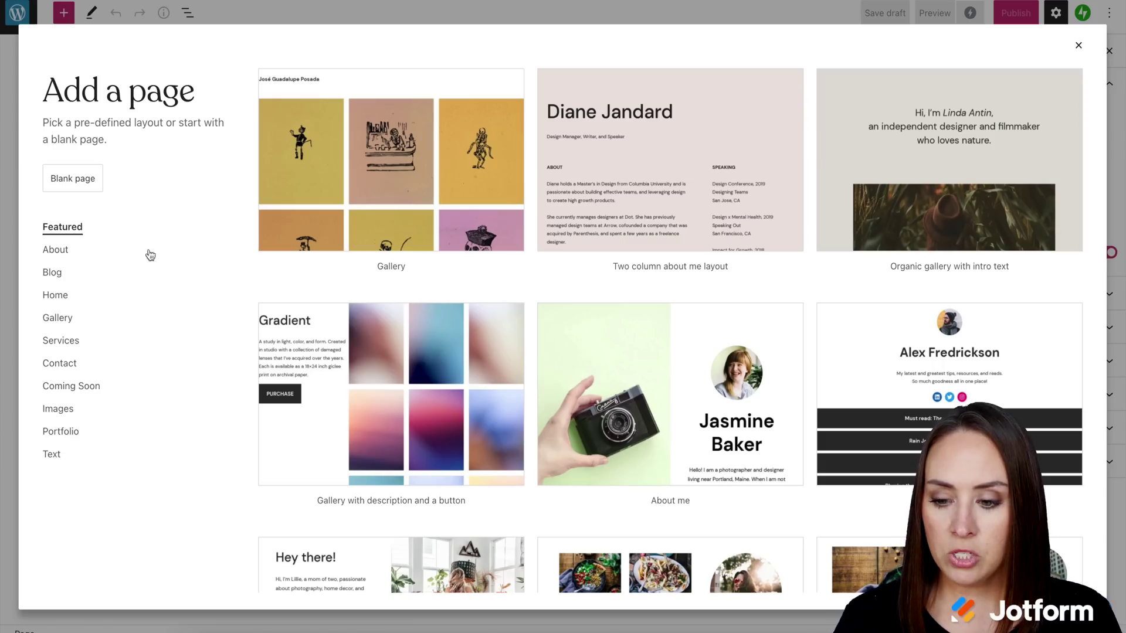
# Step: Start from a blank page and insert the Jotform Shopping Cart block via the block inserter
pyautogui.click(69, 186)
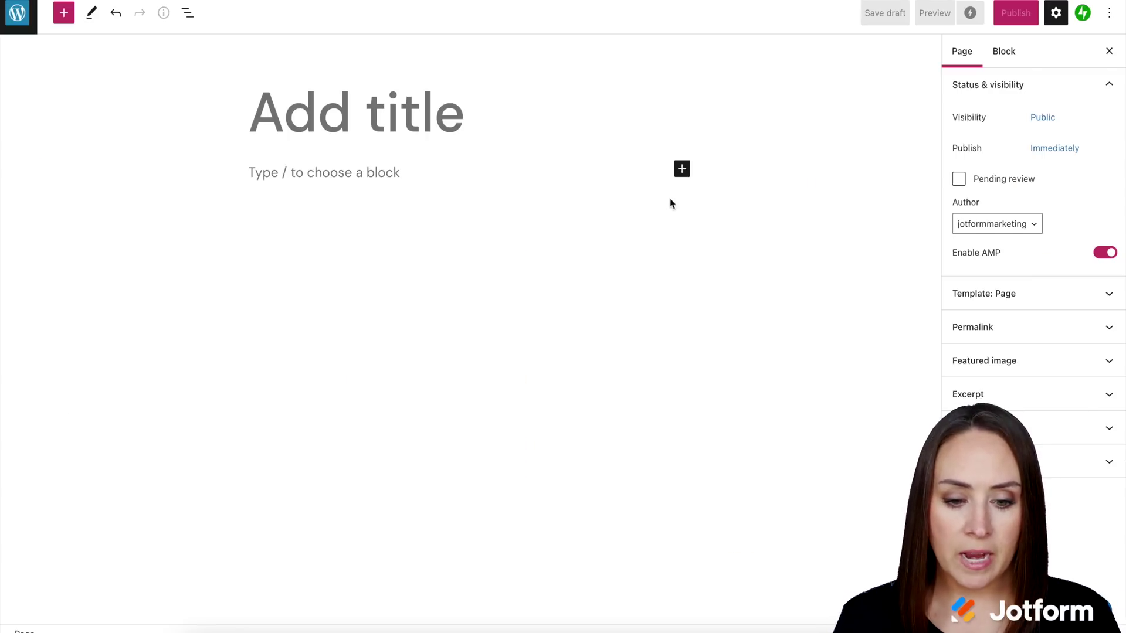
pyautogui.click(682, 170)
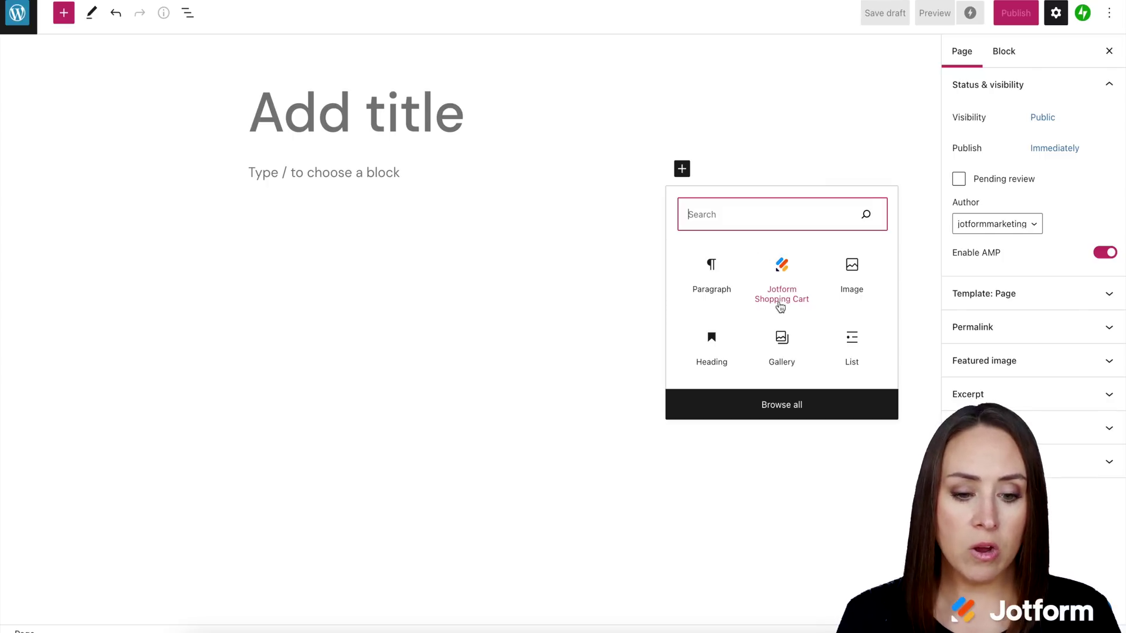
pyautogui.write('m')
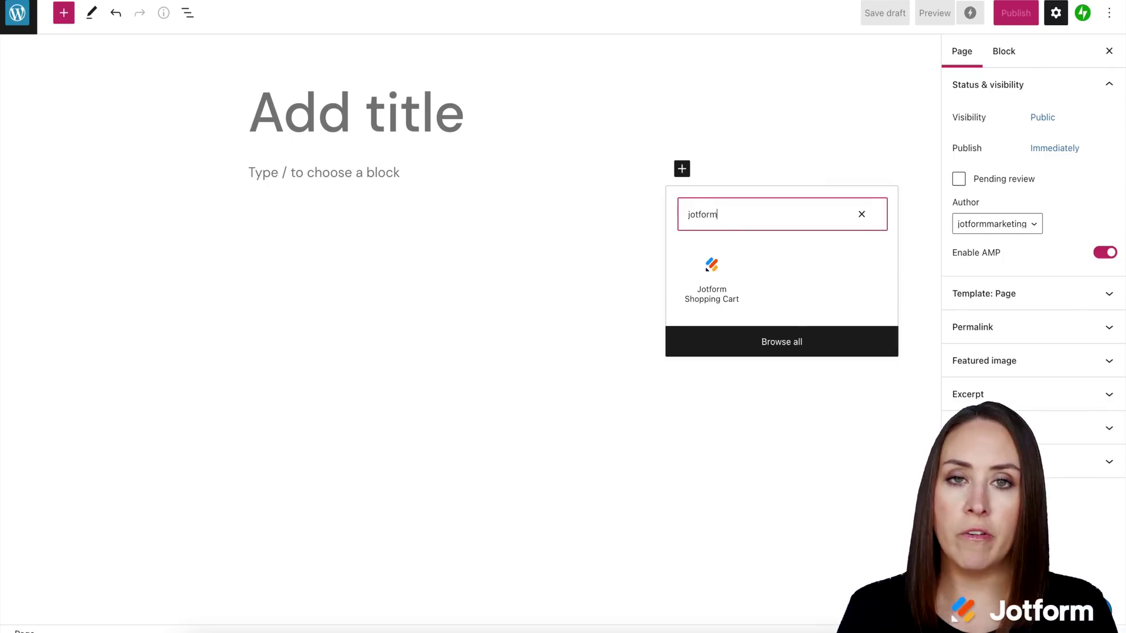
pyautogui.click(711, 290)
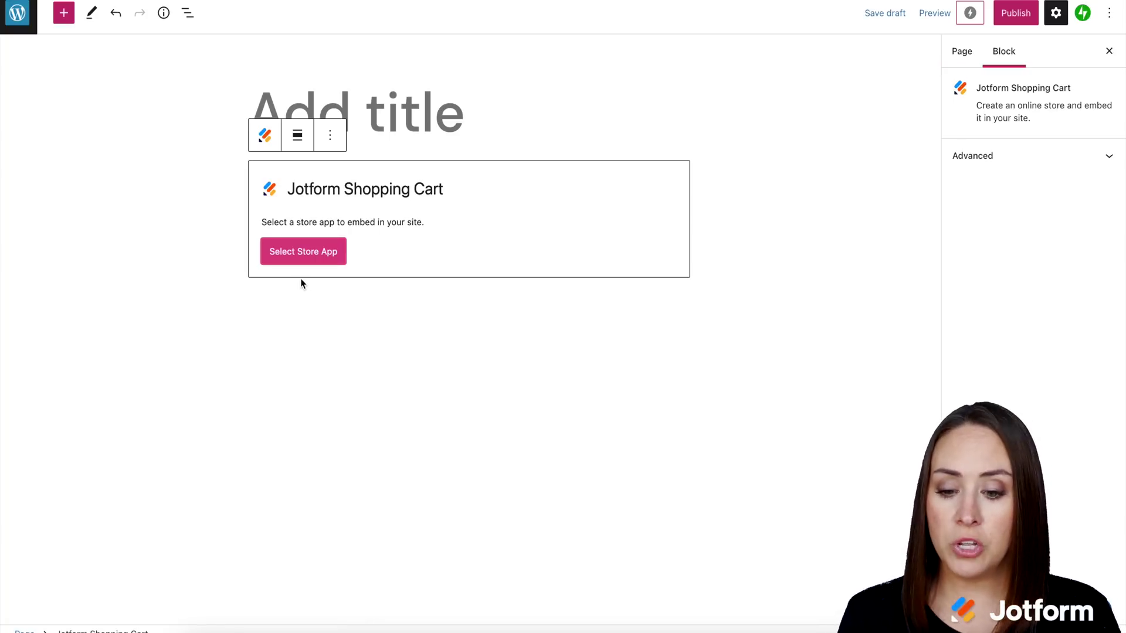
# Step: Pick Barber Shop 2 from the store app list and confirm it as the block's app
pyautogui.click(304, 257)
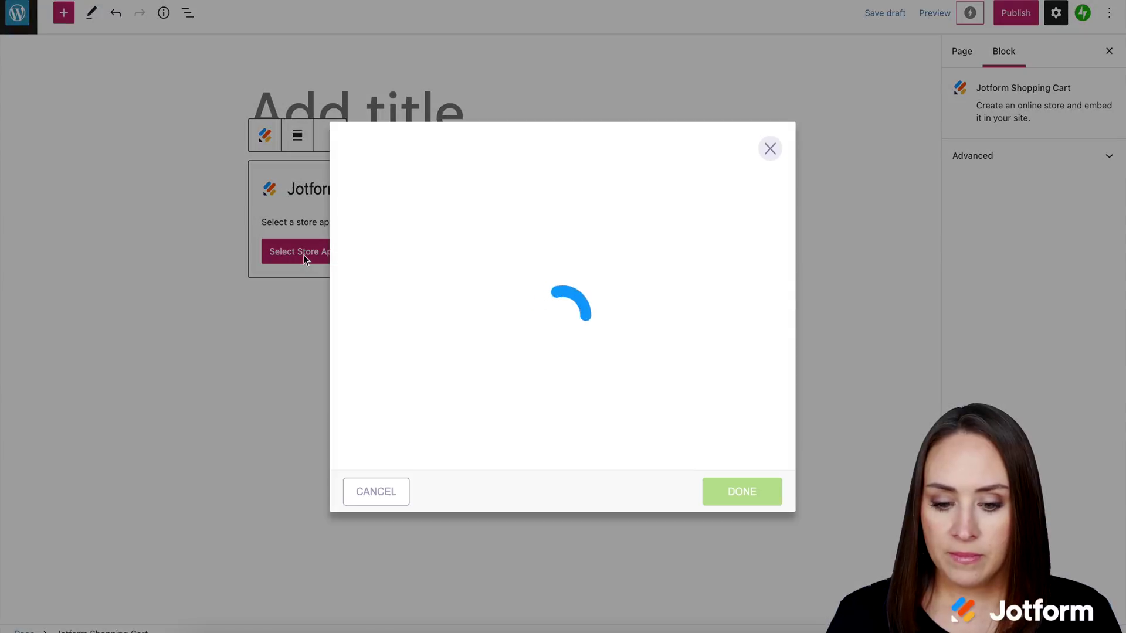
pyautogui.click(563, 322)
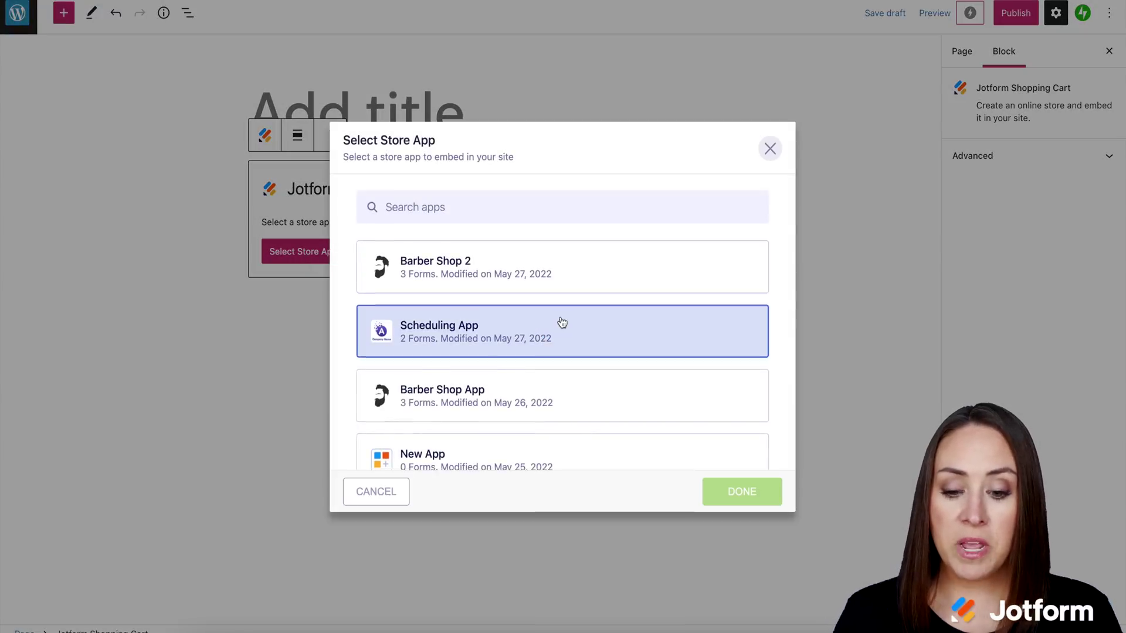
pyautogui.scroll(-10, 563, 322)
pyautogui.scroll(8, 562, 322)
pyautogui.scroll(2, 562, 322)
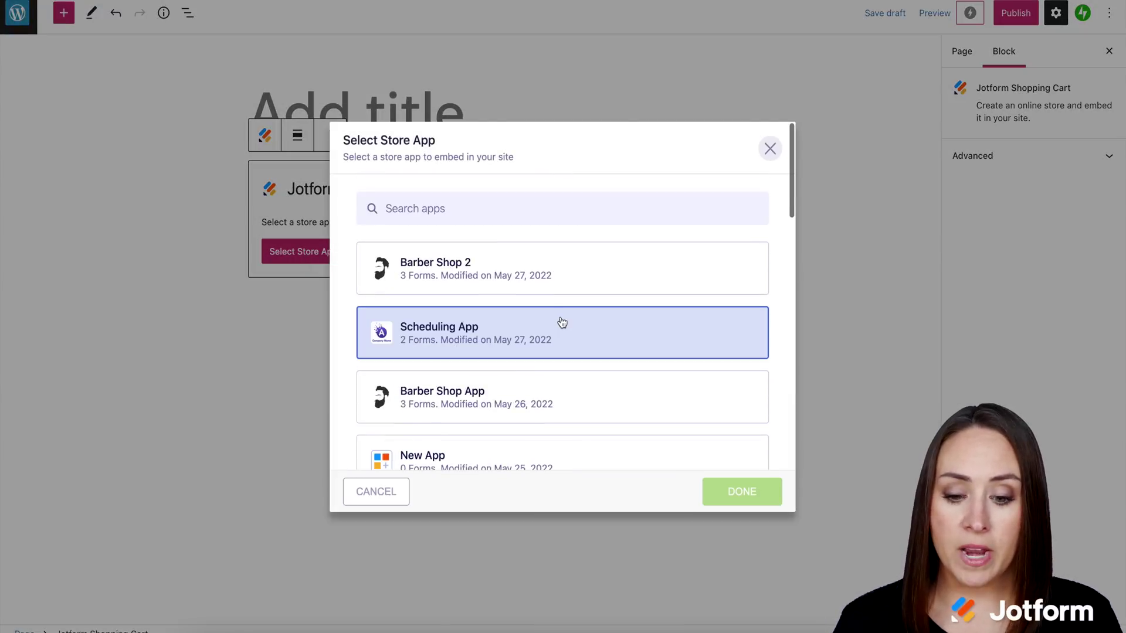
pyautogui.click(490, 265)
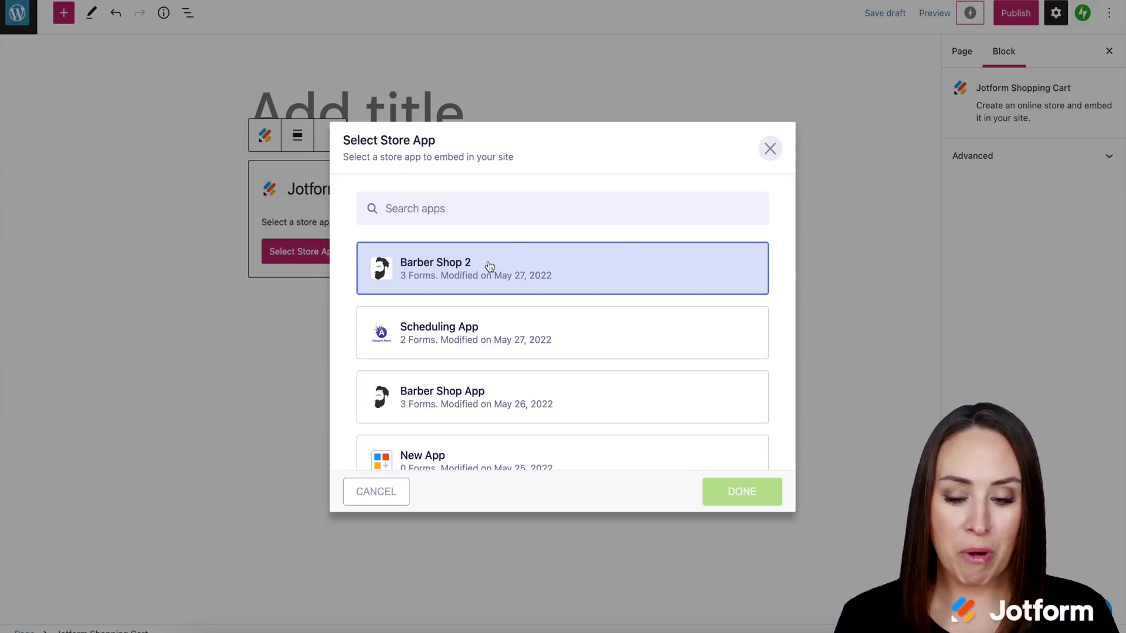
pyautogui.click(743, 495)
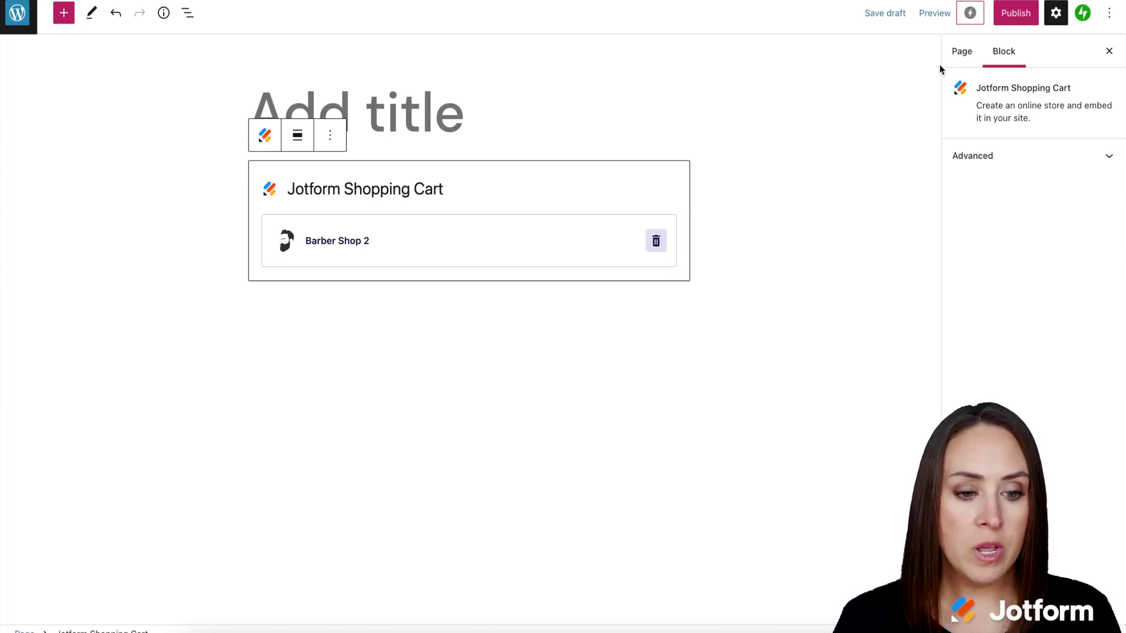
# Step: Open the page preview in a new tab and scroll through the Barber Shop products
pyautogui.click(935, 13)
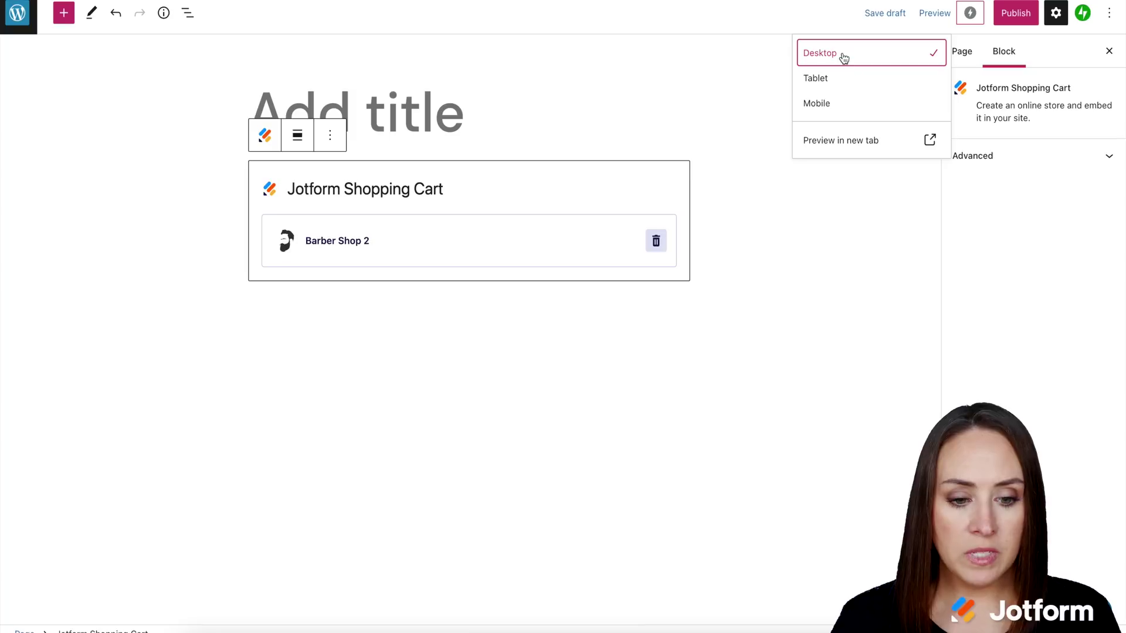
pyautogui.click(848, 141)
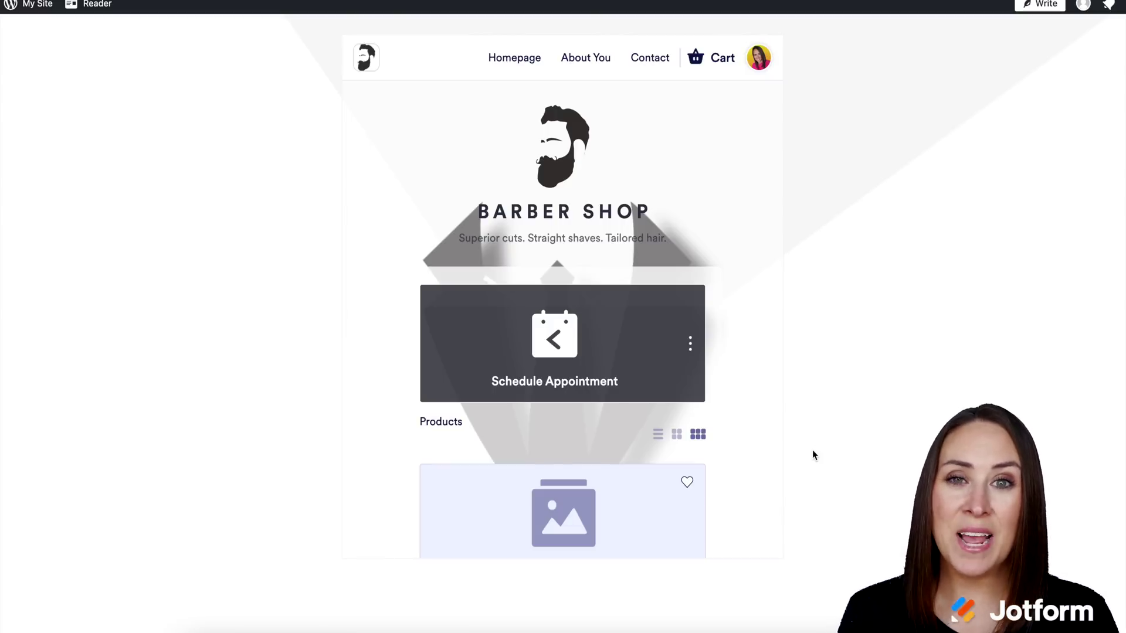
pyautogui.scroll(-10, 668, 396)
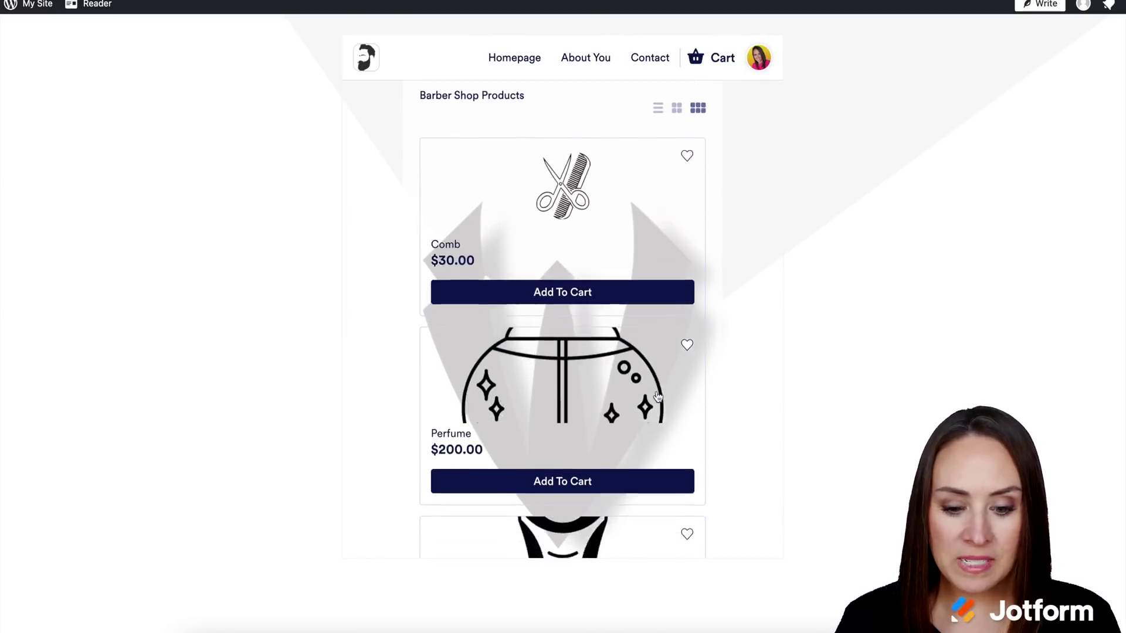
pyautogui.scroll(-5, 658, 397)
pyautogui.scroll(15, 658, 398)
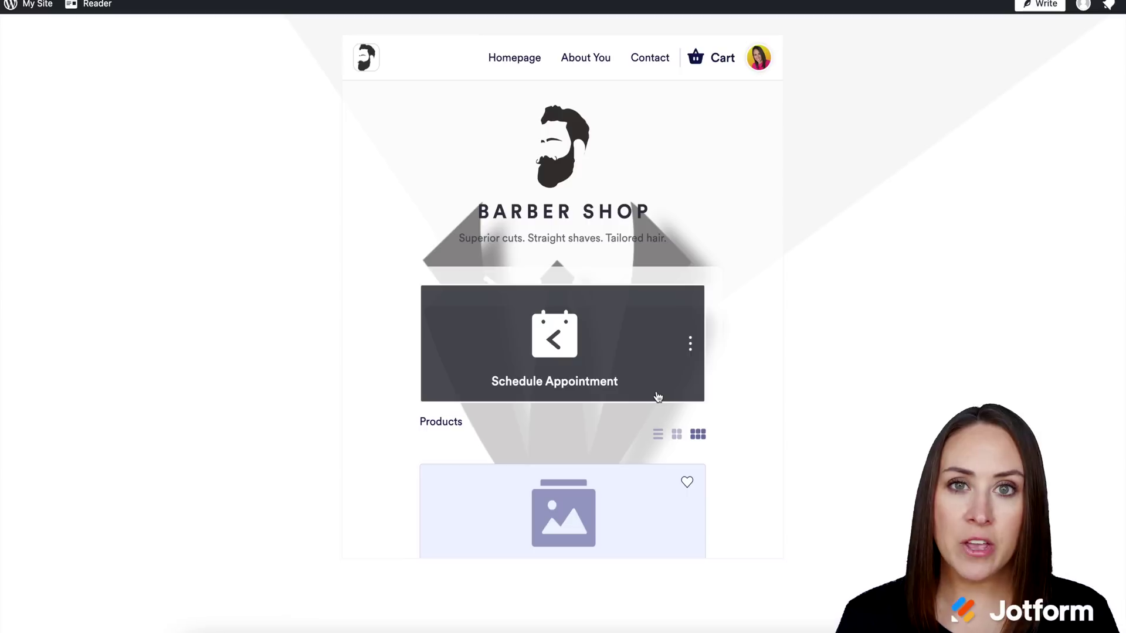
pyautogui.scroll(5, 658, 398)
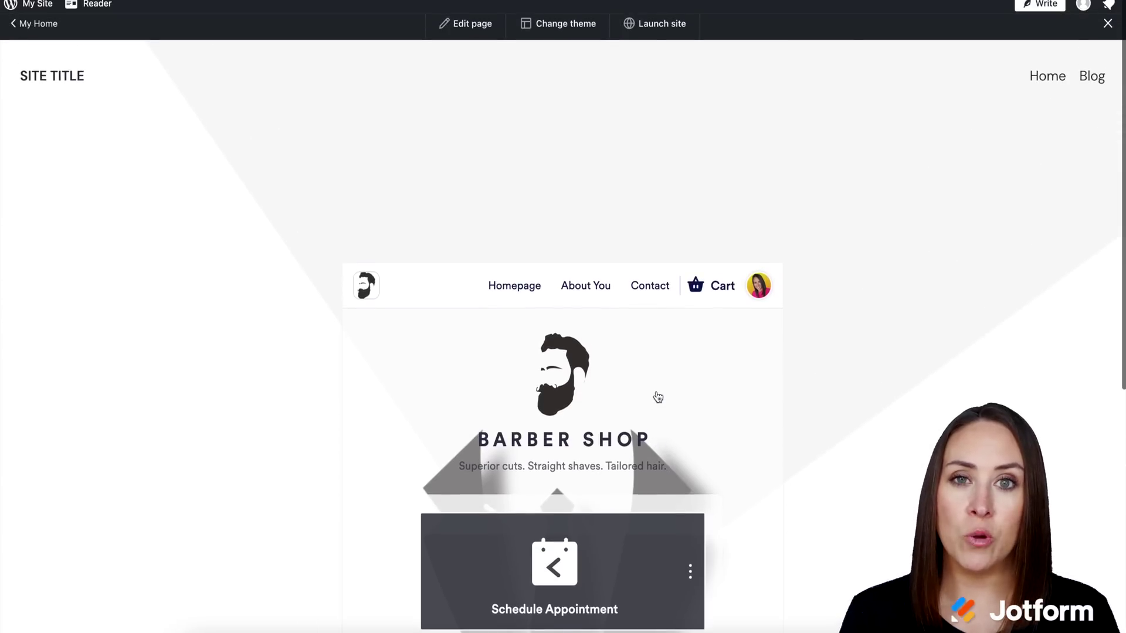